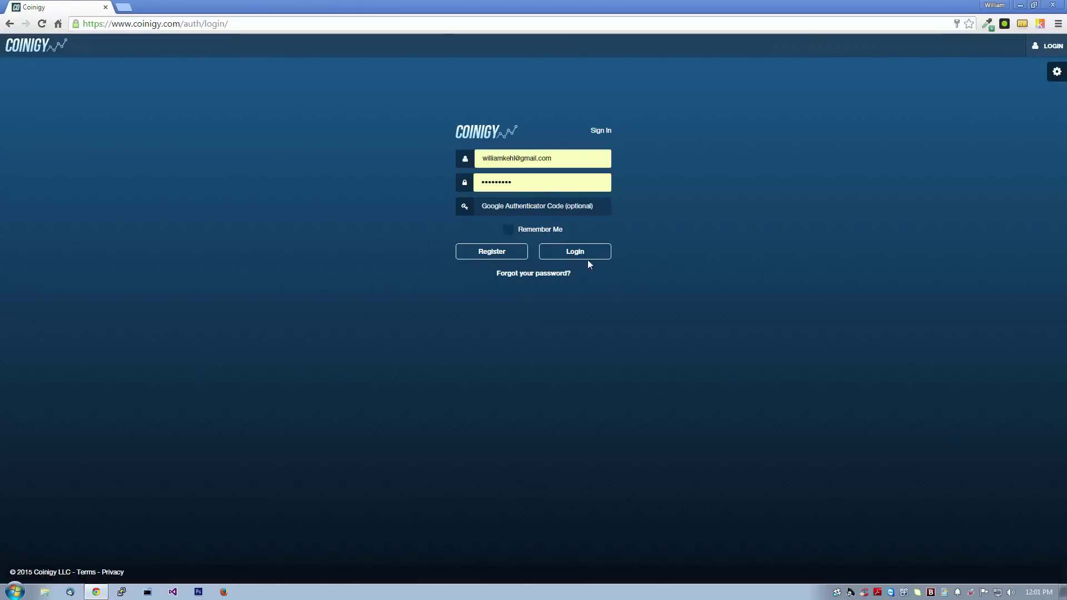
Log in to Coinigy to reach the BTC-E BTC/USD market page.
click(578, 251)
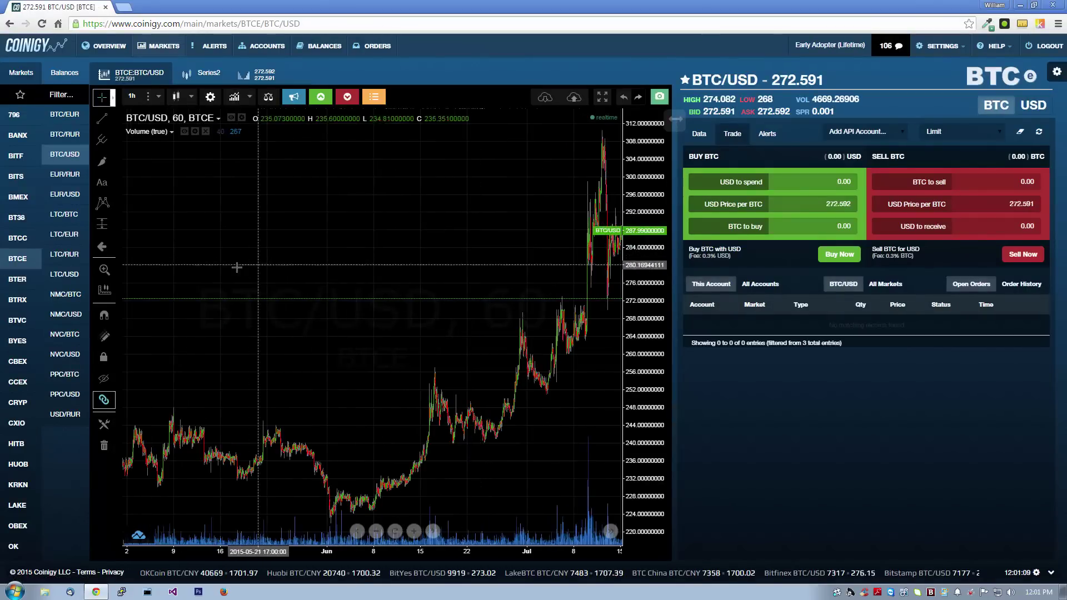
Filter the CRYP exchange markets for XRP and open the Cryptsy XRP/BTC market.
click(18, 405)
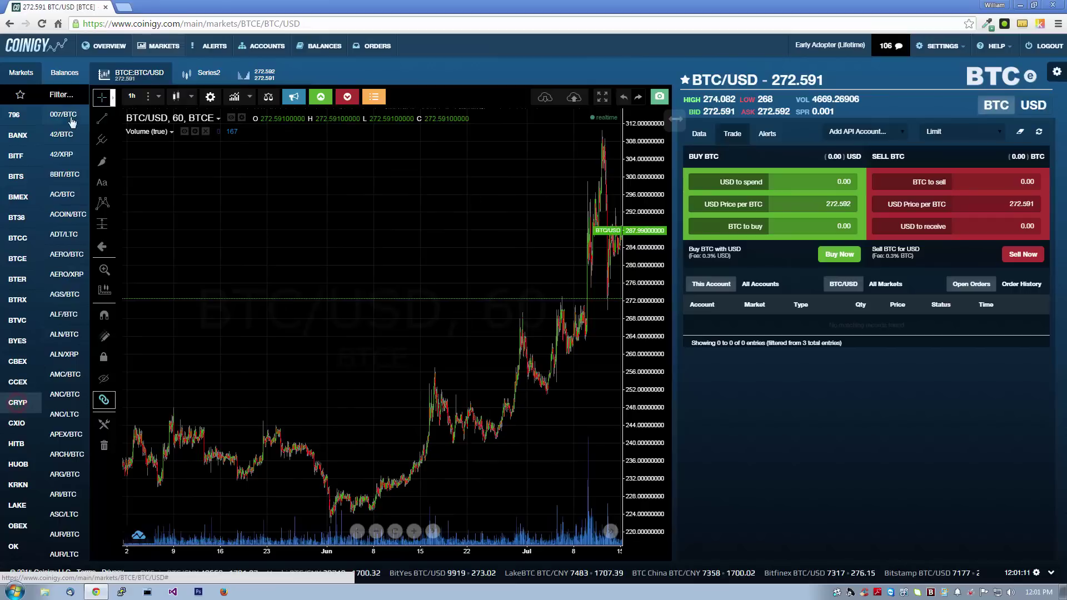
click(61, 94)
text(XRP/)
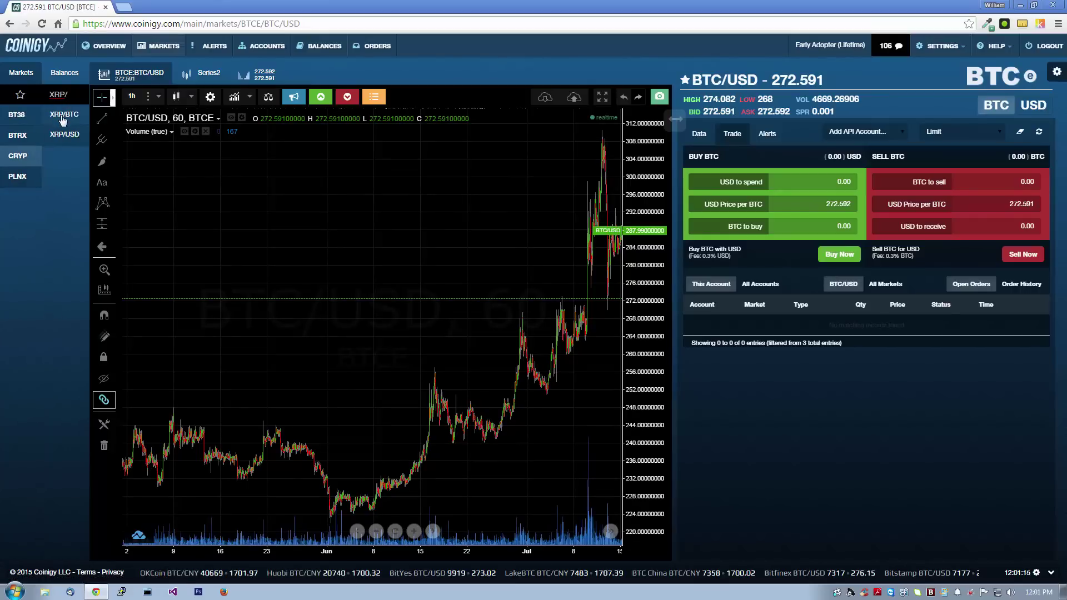
click(63, 115)
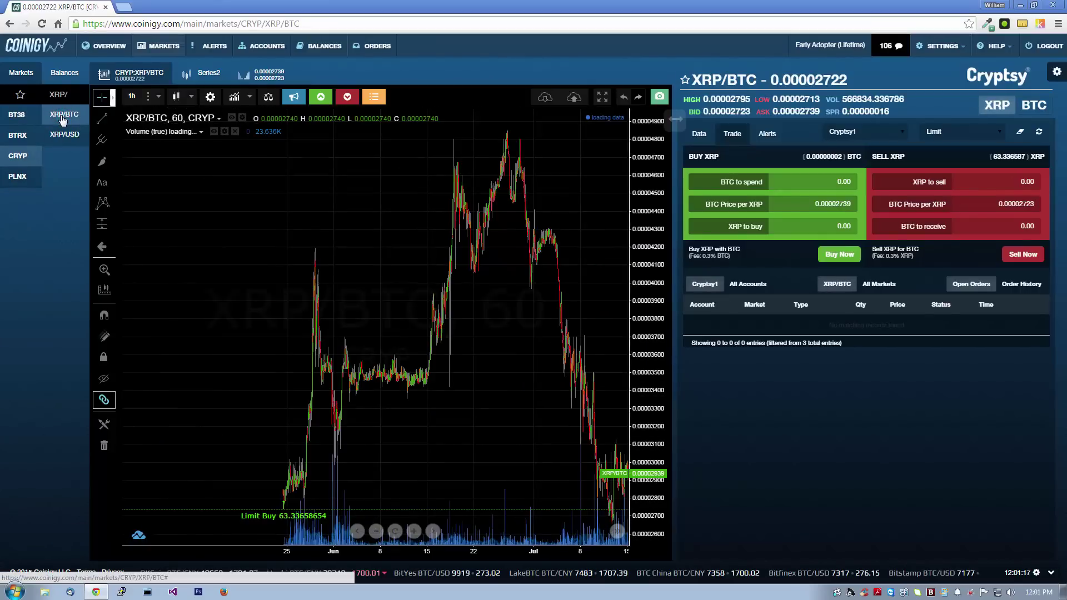
click(69, 76)
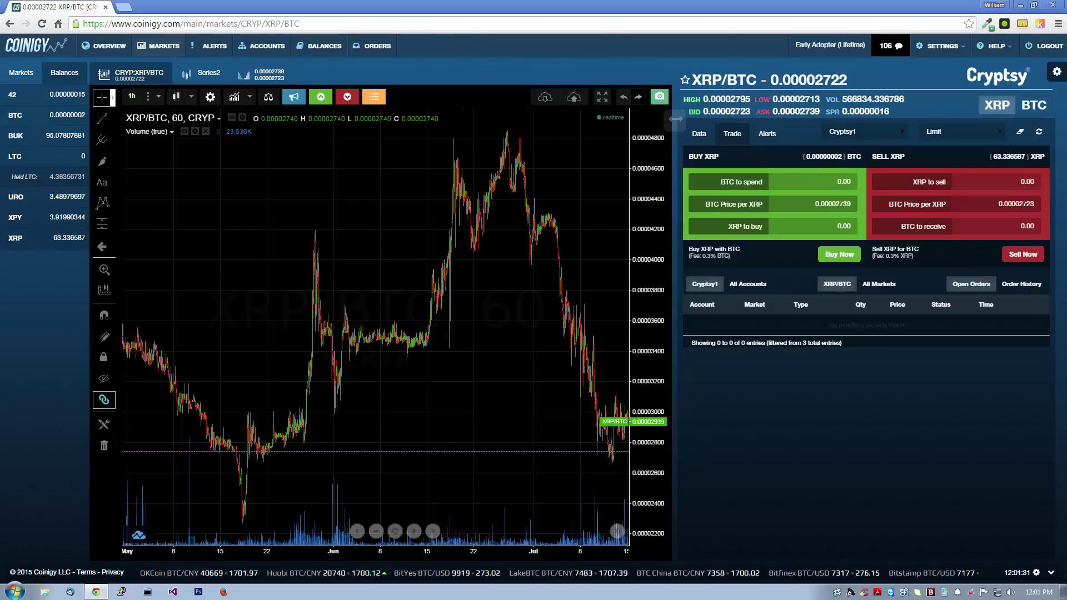
Zoom the chart to recent weeks and fill the sell amount with the full 63.336587 XRP.
click(22, 73)
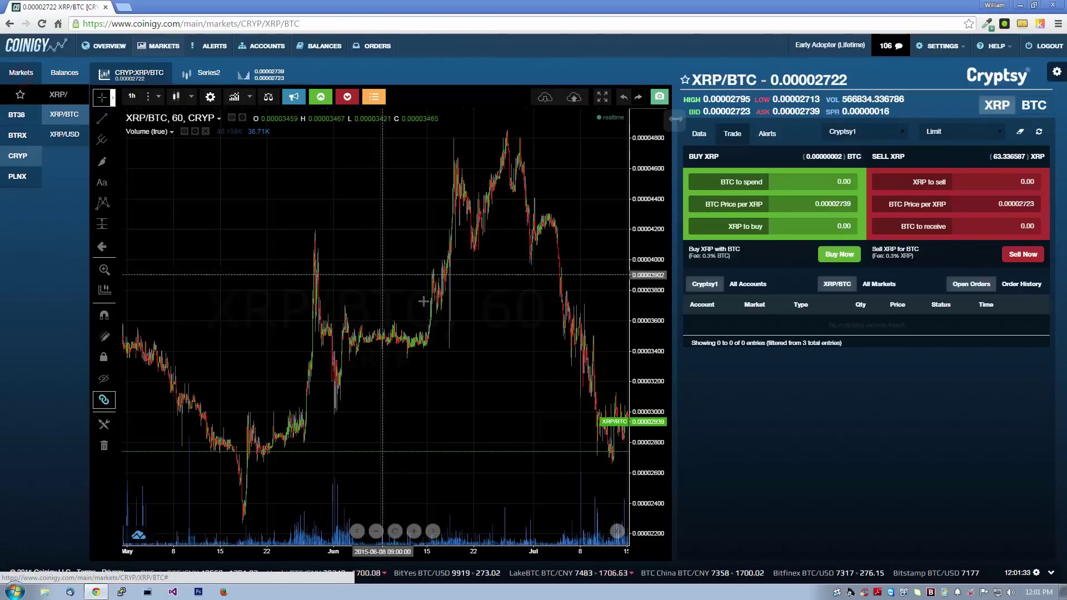
scroll(469, 353, up, 5)
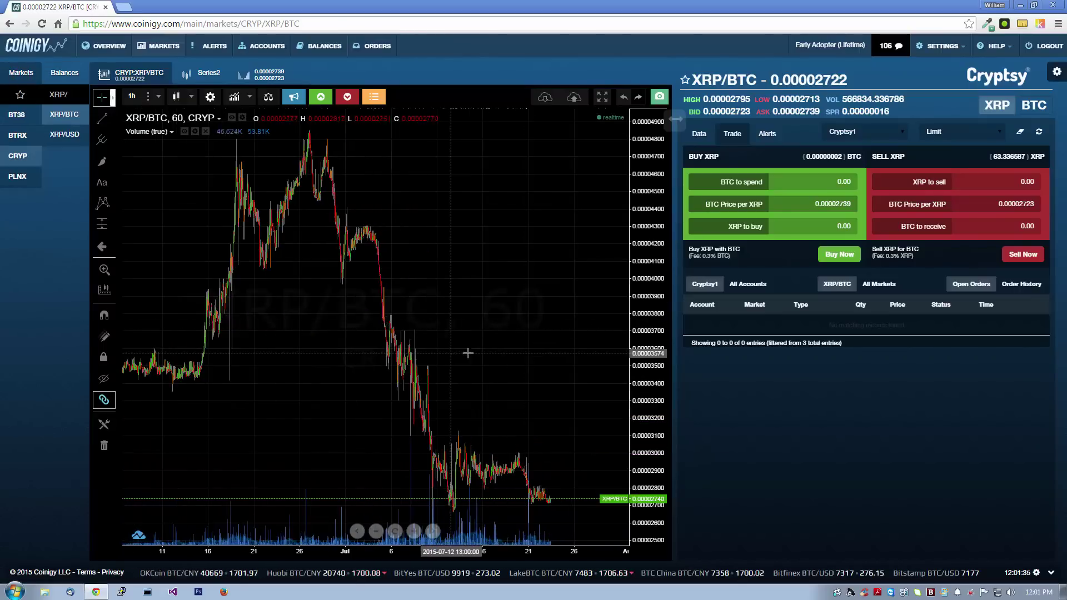
scroll(468, 353, up, 3)
drag(653, 221, 650, 341)
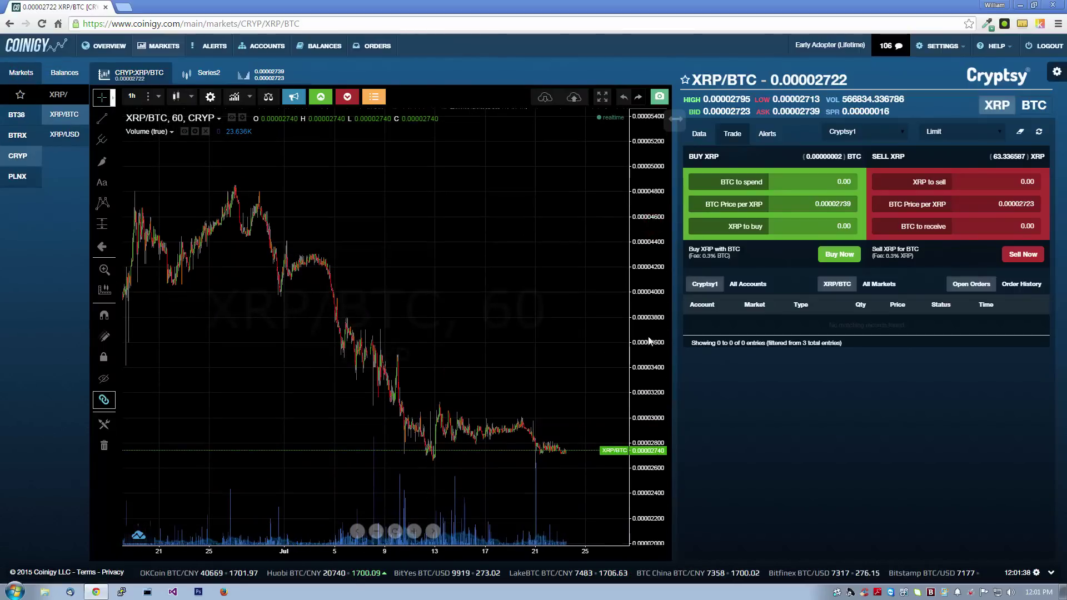
click(1004, 158)
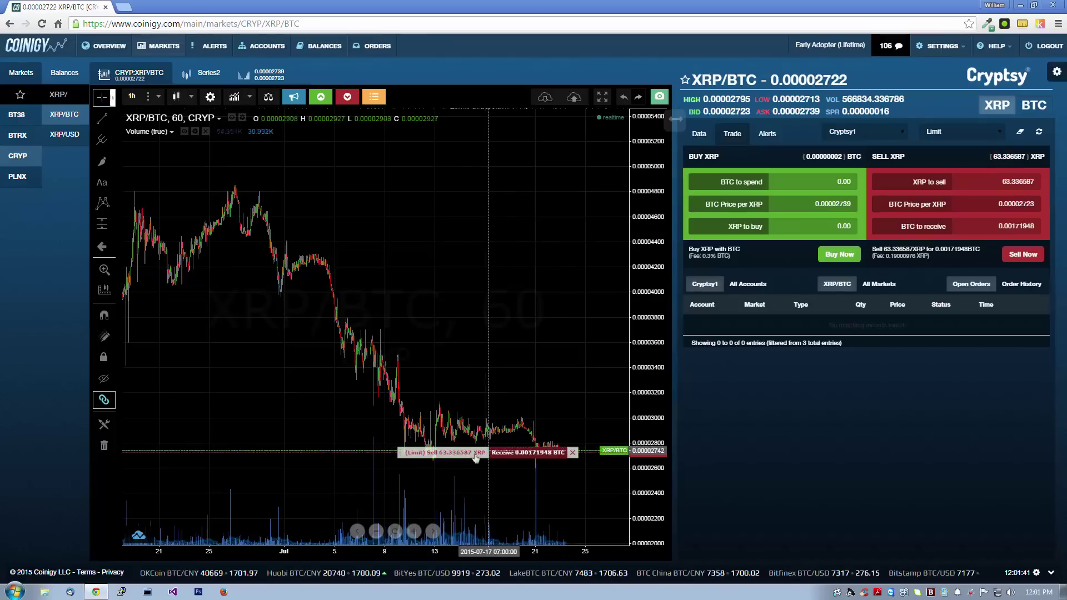
Set the sell price to 0.000035 BTC per XRP, totalling 0.00221013 BTC.
drag(470, 453, 476, 360)
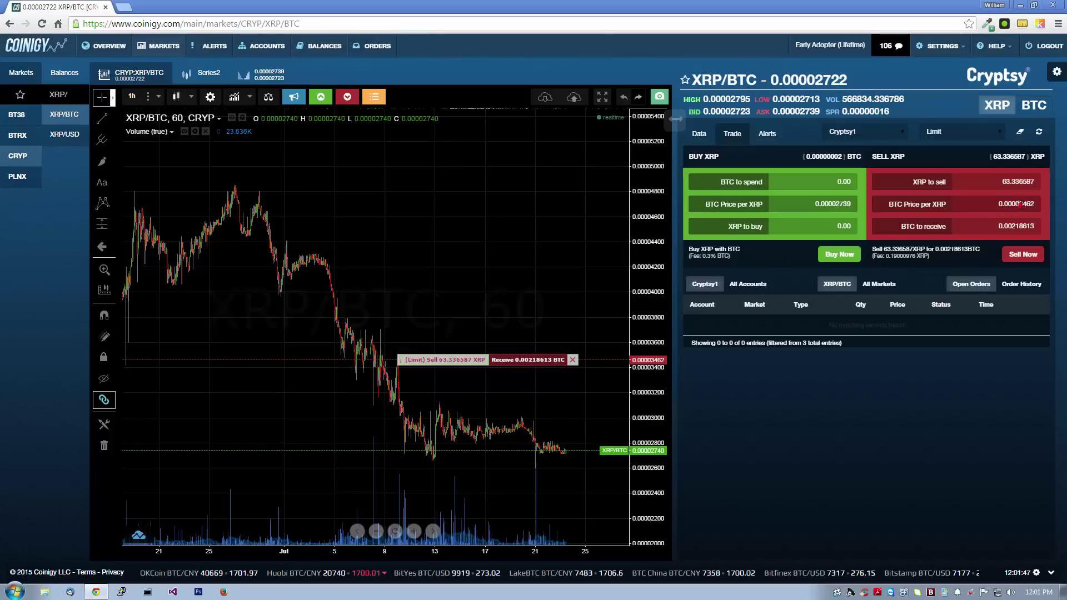
drag(1019, 204, 1043, 206)
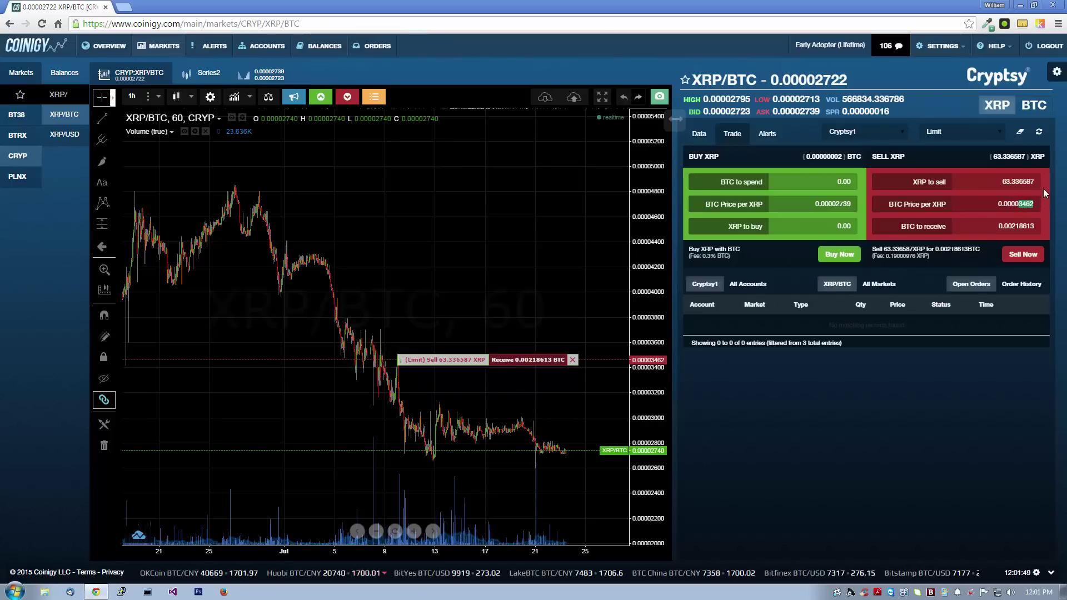
text(35)
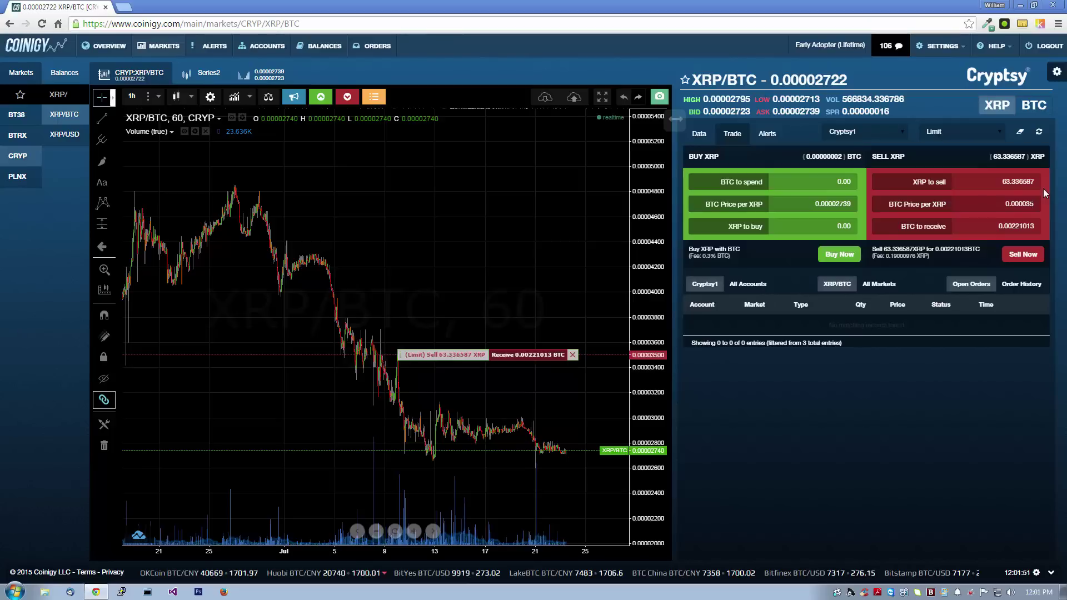
mouse_move(448, 356)
mouse_down()
mouse_move(451, 334)
mouse_move(450, 363)
mouse_up()
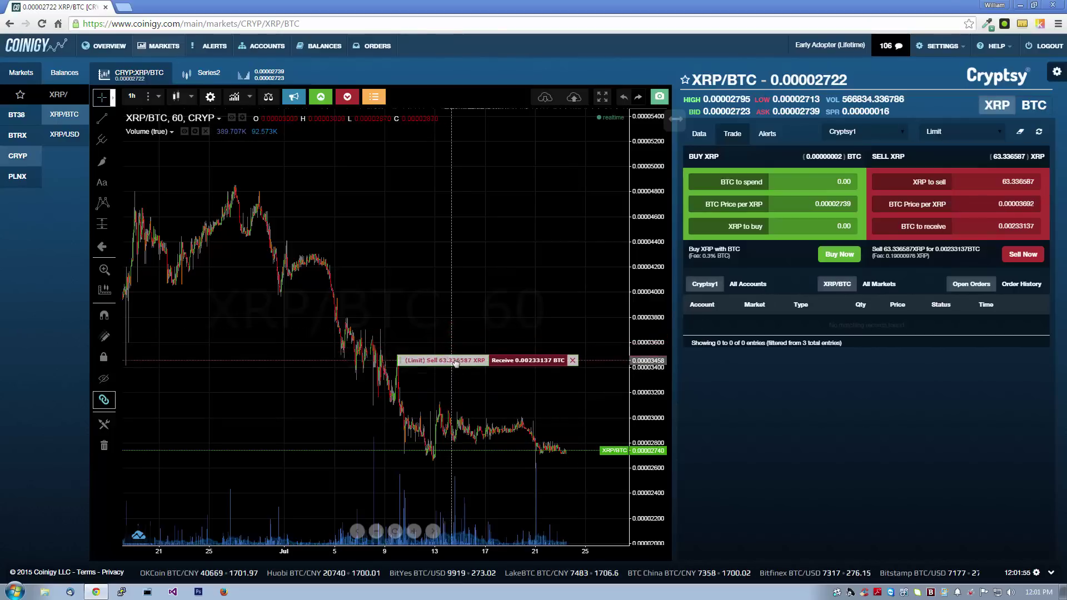
key(BackSpace)
key(BackSpace)
key(BackSpace)
text(5)
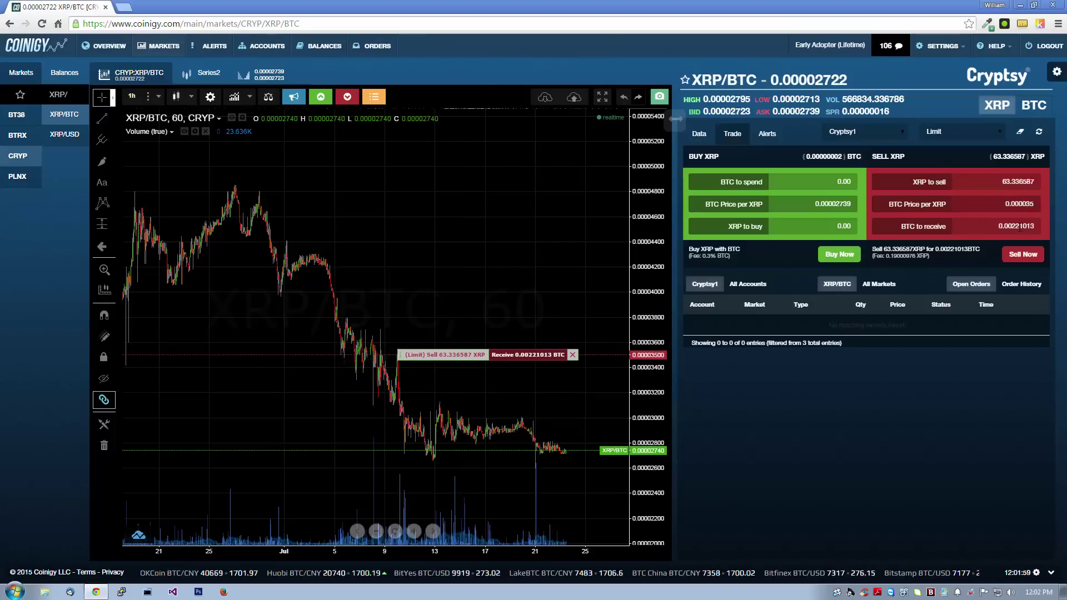
Submit and confirm the 63.336587 XRP sell at 0.000035 BTC, then view its chart line.
click(1021, 259)
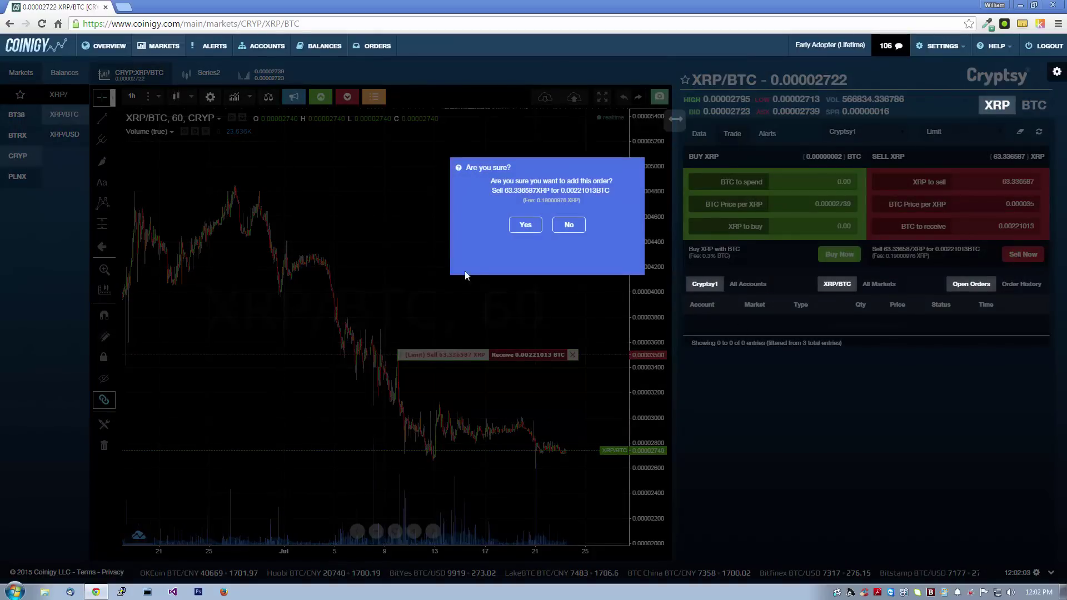
click(525, 225)
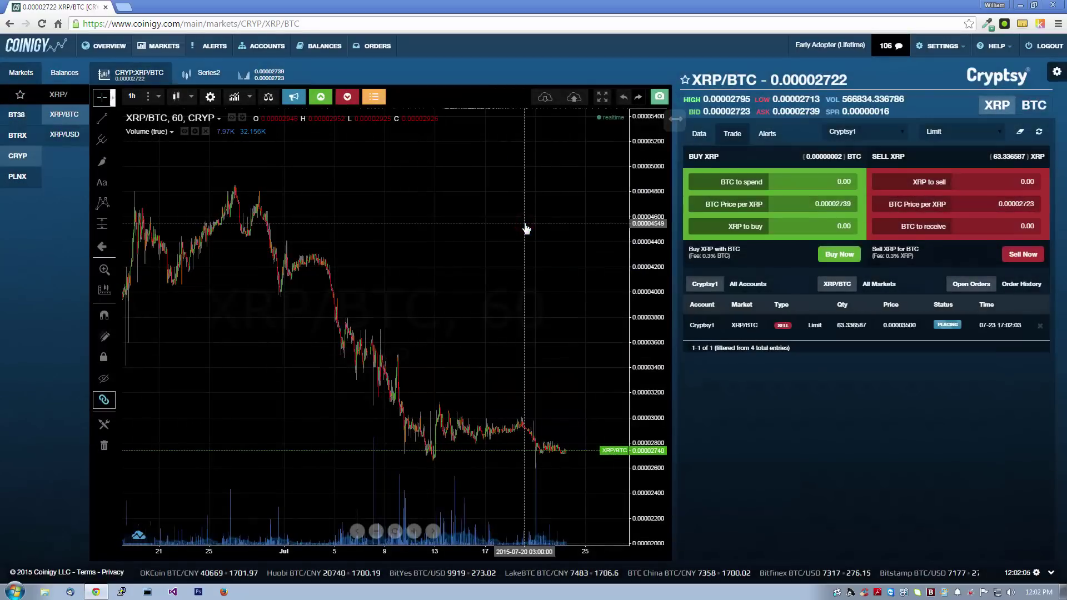
mouse_move(948, 324)
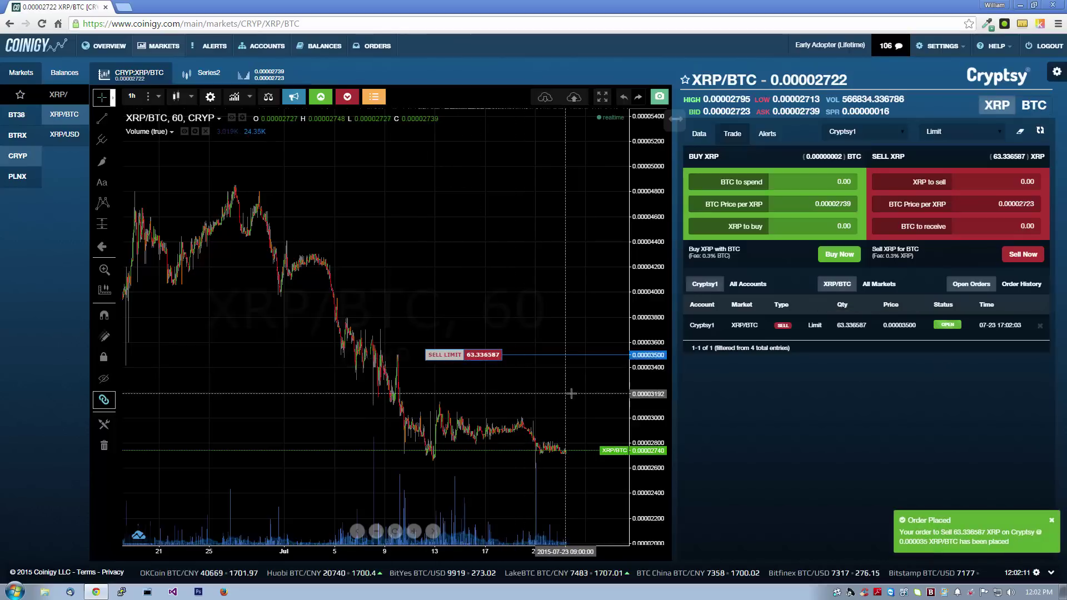
drag(571, 386, 580, 333)
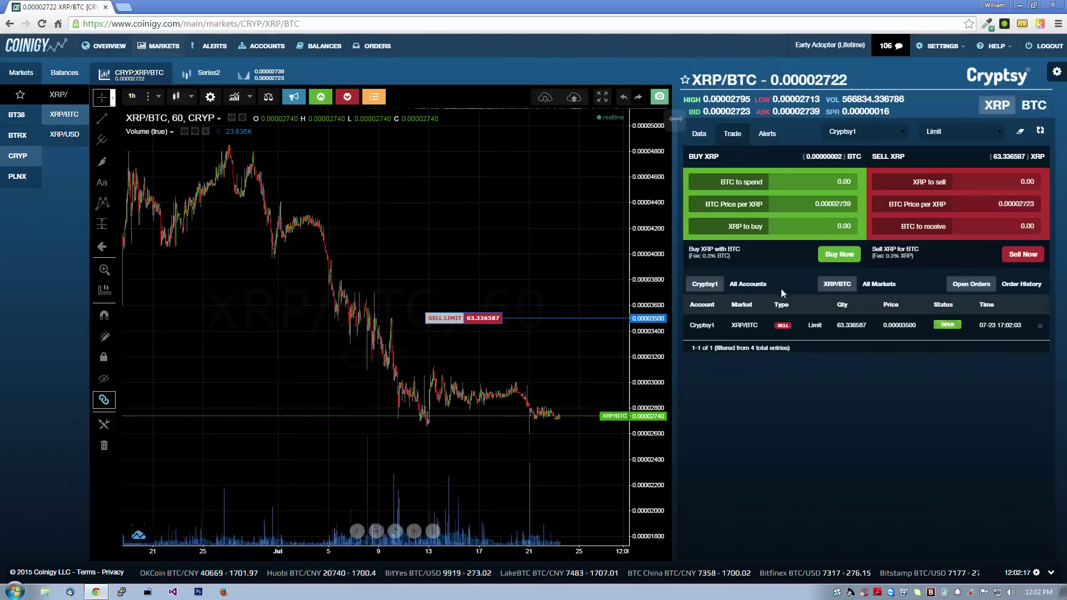
click(746, 286)
click(870, 287)
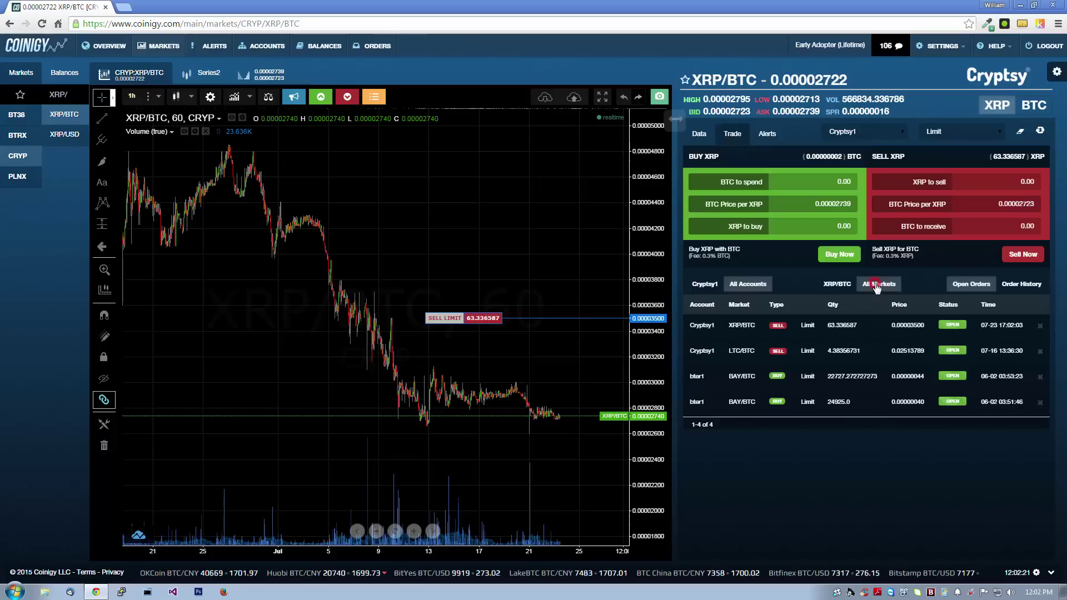
click(1022, 285)
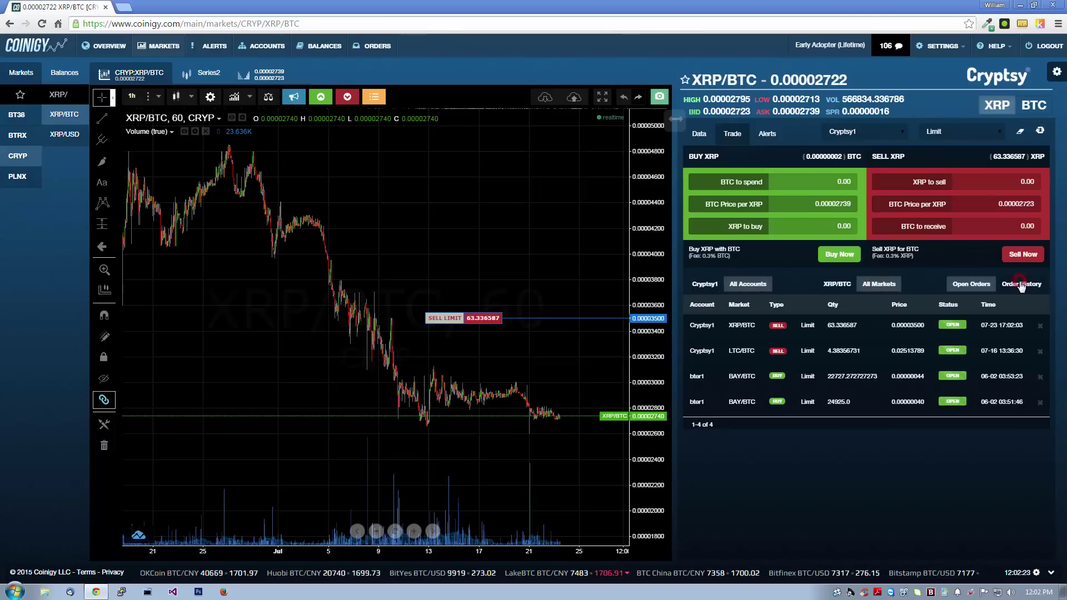
click(828, 286)
click(695, 285)
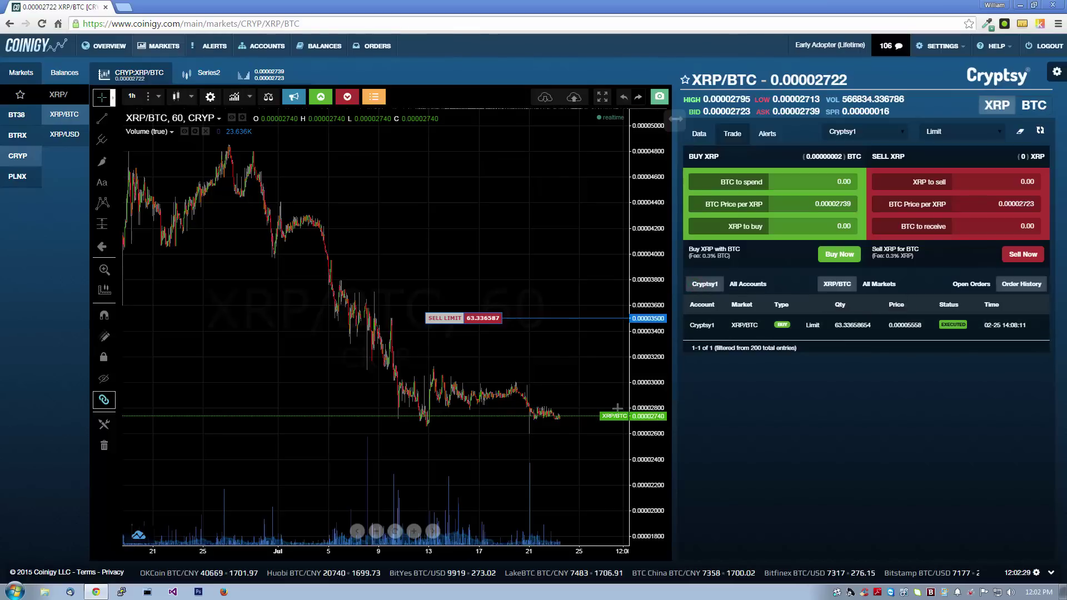
click(973, 285)
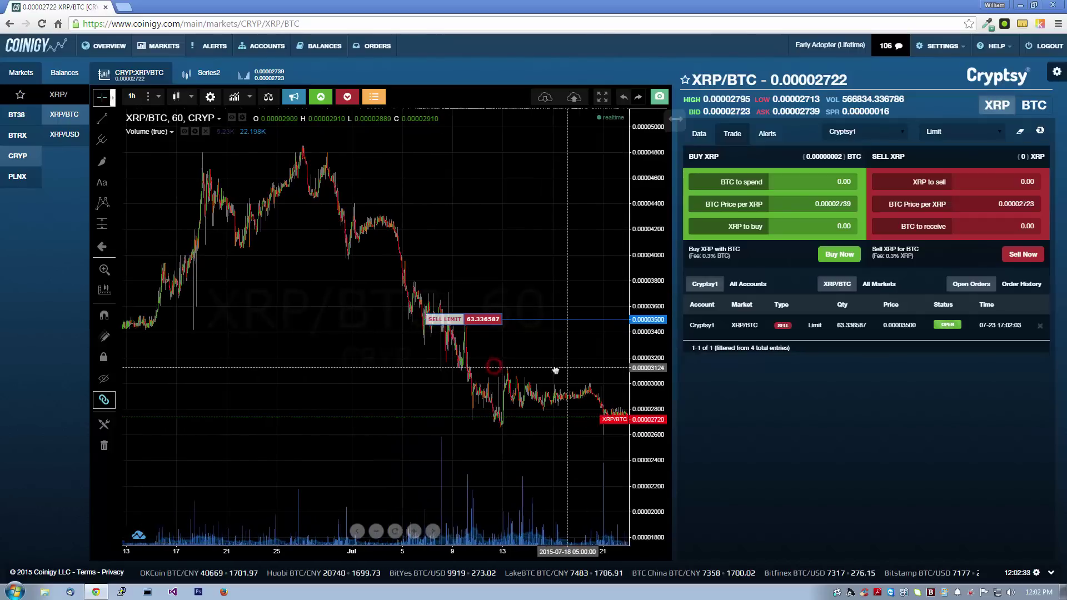
Cancel the open 63.336587 XRP sell order and confirm, emptying the open orders list.
click(1040, 326)
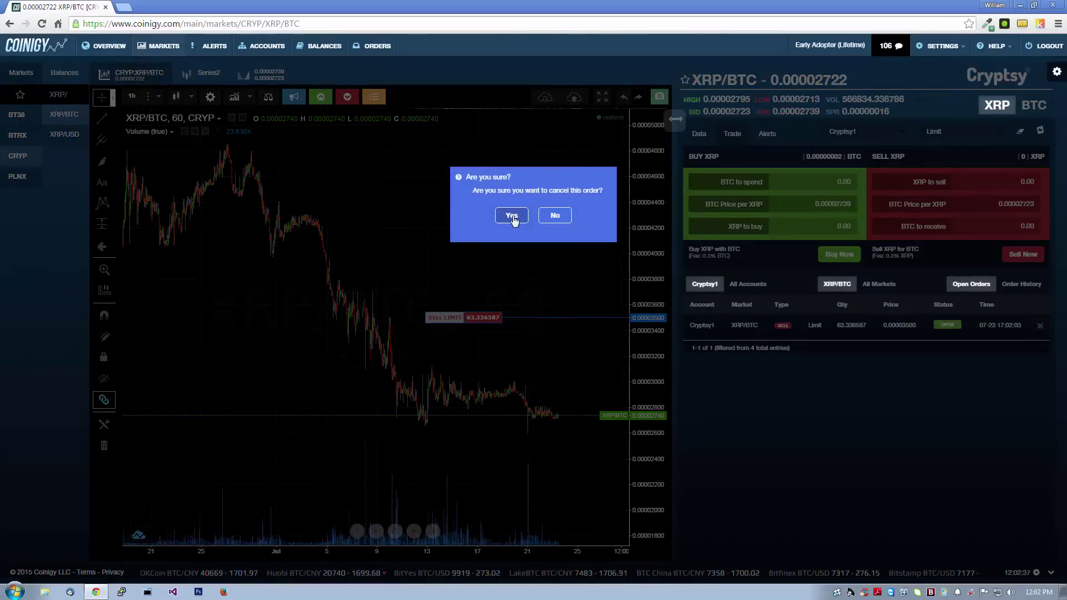
click(512, 217)
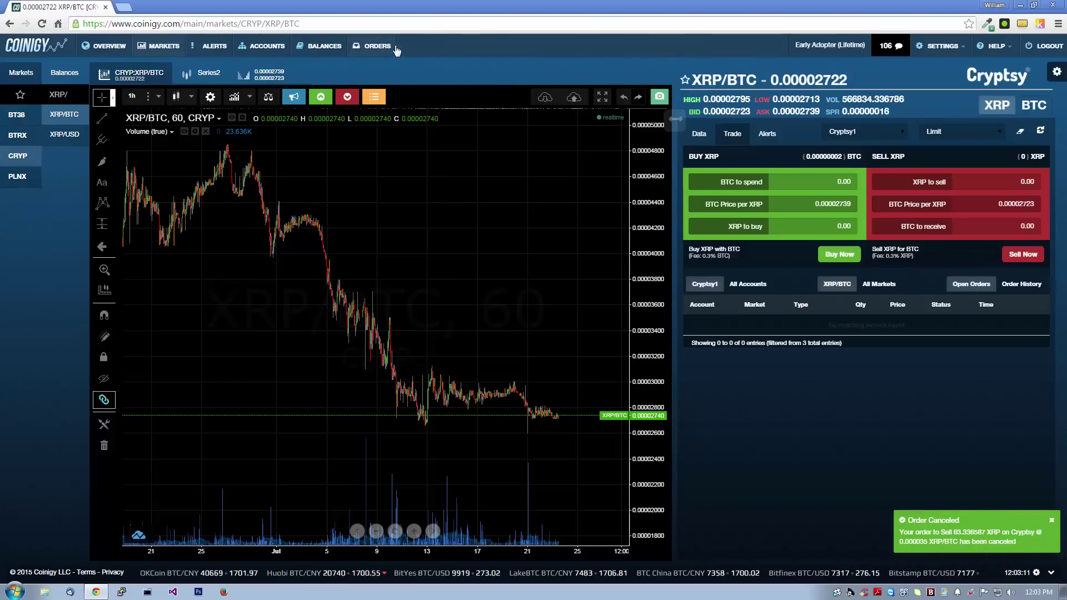
Refresh the Cryptsy1 account balances and show the balances as charts.
click(322, 46)
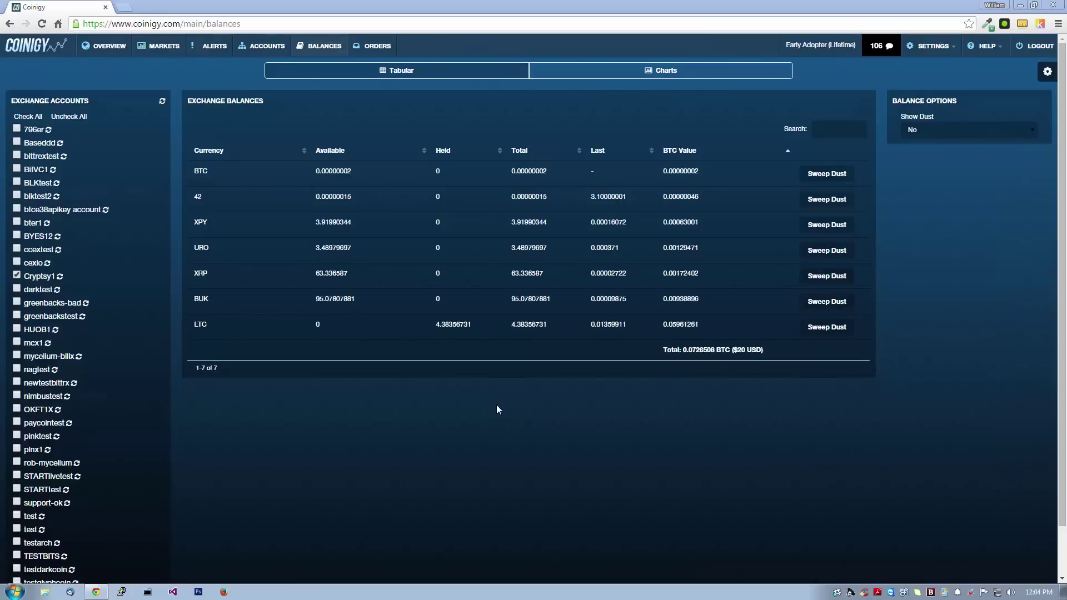
click(61, 277)
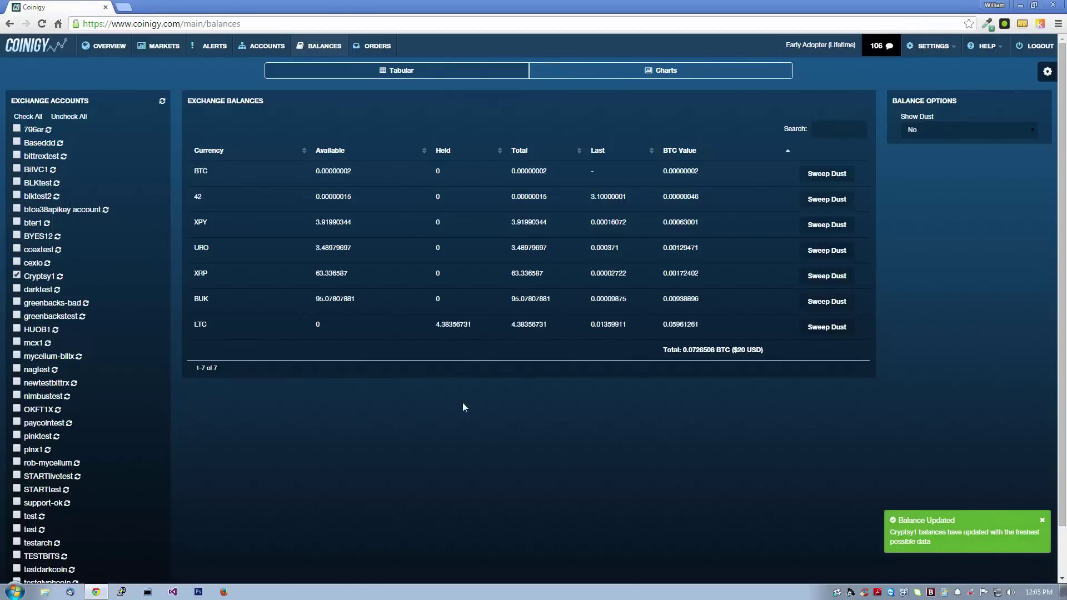
click(631, 66)
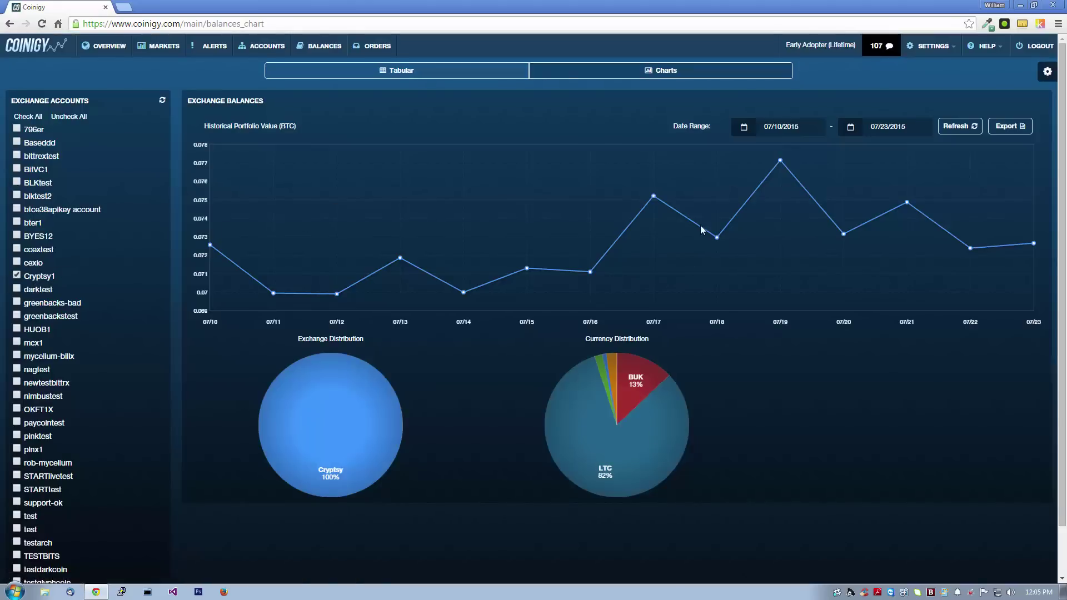
Start the balance chart on 07/01/2015 and add the btce38apikey account to it.
click(16, 249)
click(17, 249)
click(786, 131)
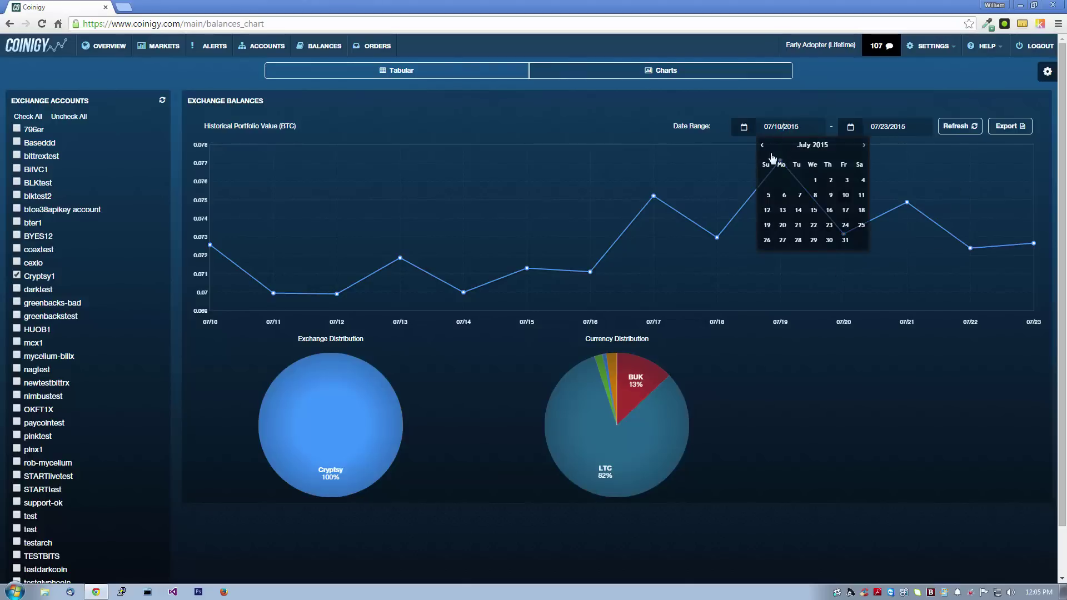
click(815, 180)
click(966, 126)
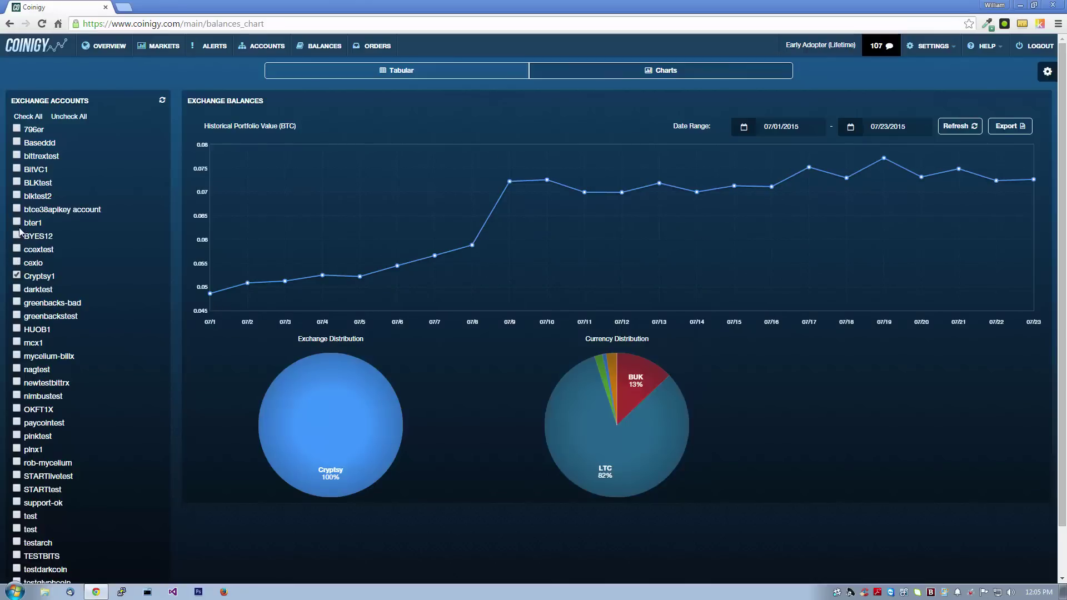
click(17, 210)
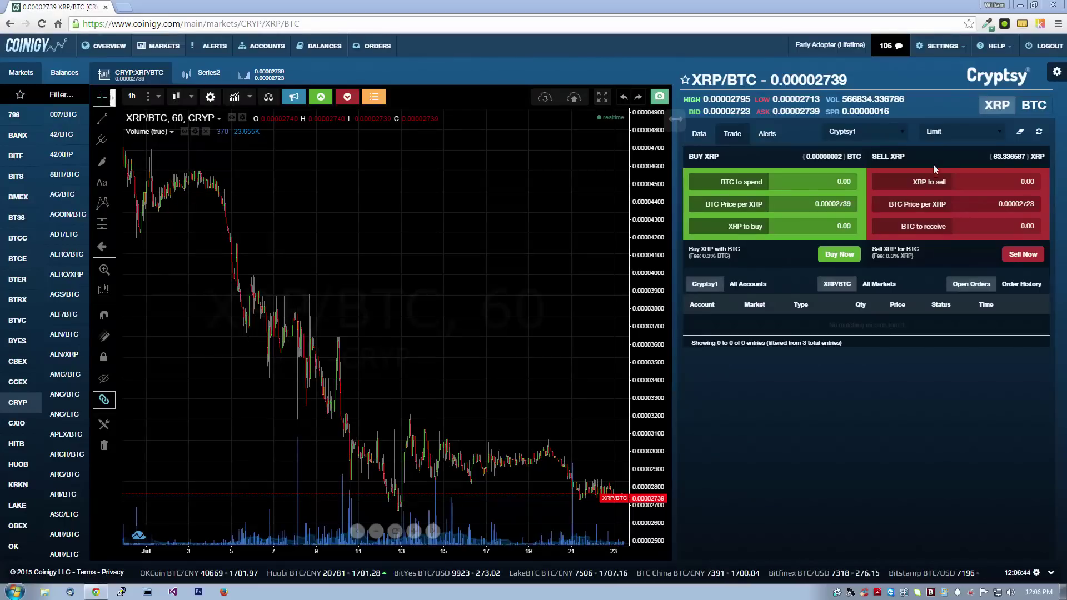
Draft a stop-limit sell of 63.336587 XRP, stop 0.00003136 and limit 0.00003337 BTC.
click(932, 133)
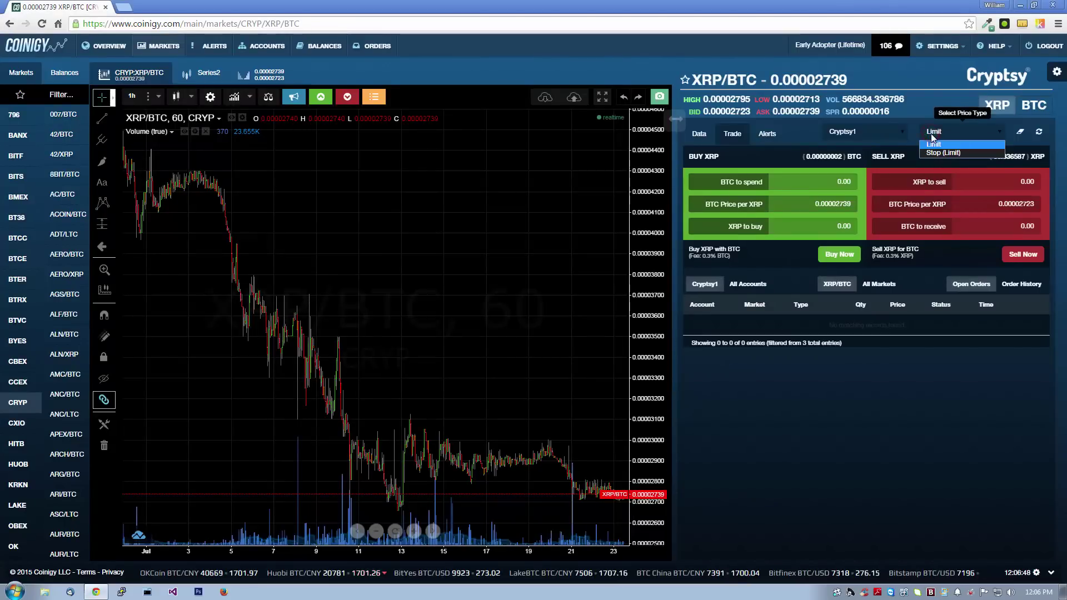
click(934, 154)
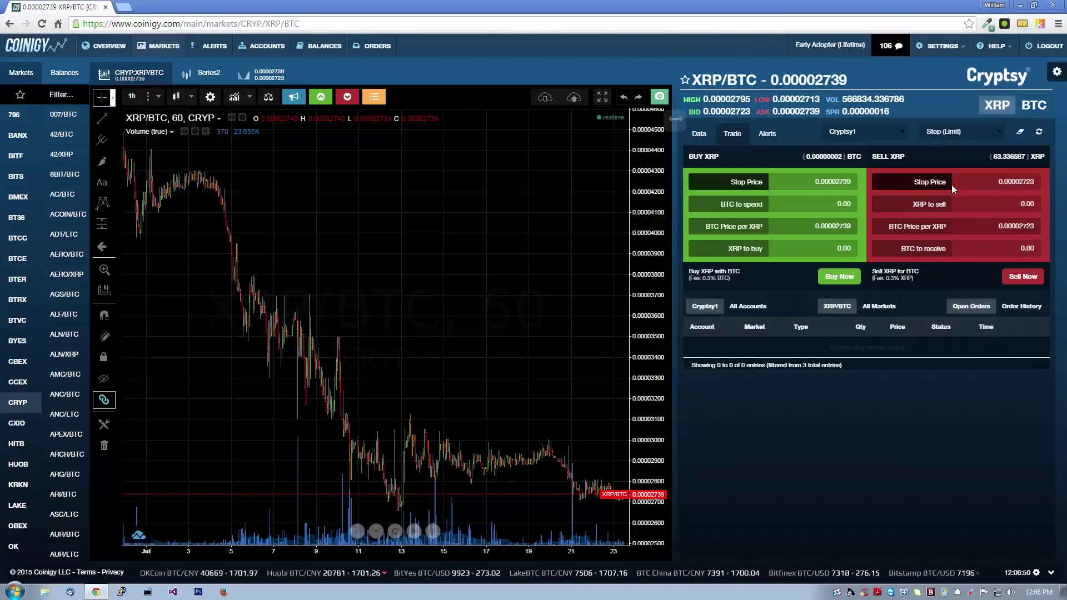
click(1001, 157)
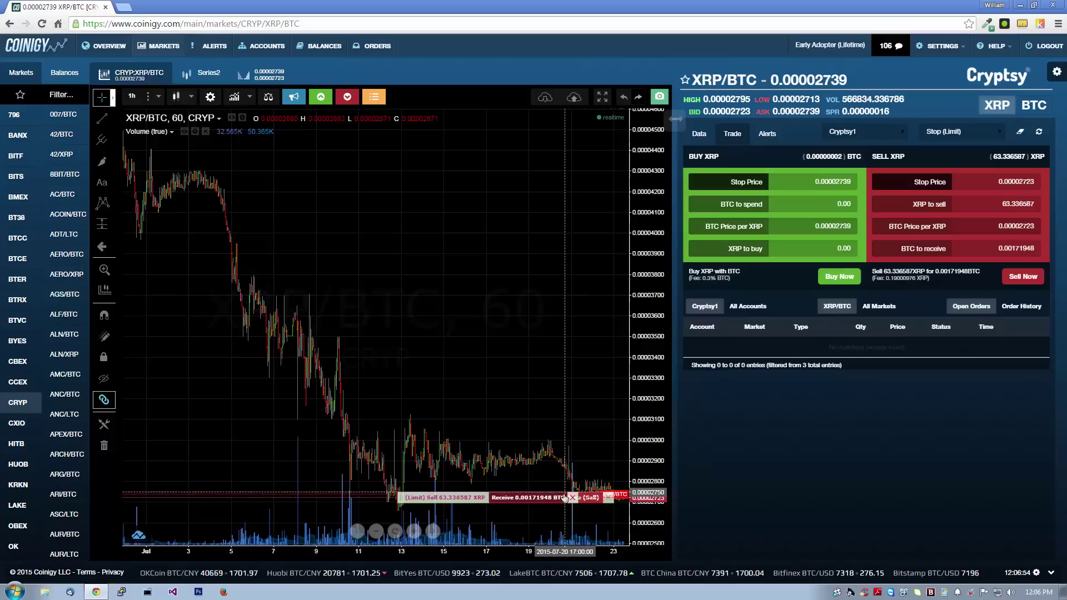
drag(593, 497, 596, 422)
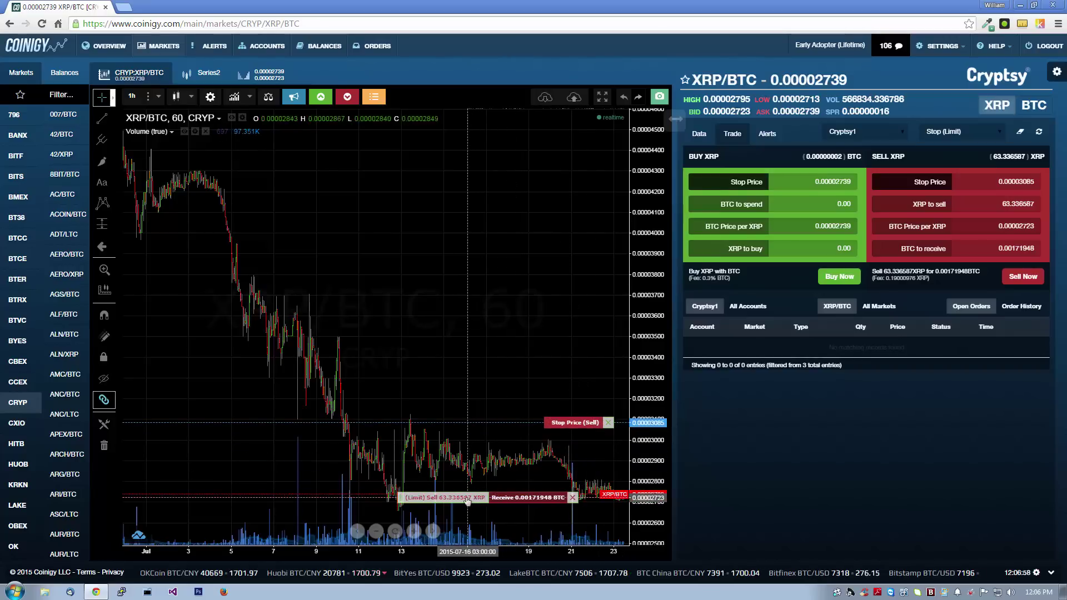
drag(480, 498, 479, 372)
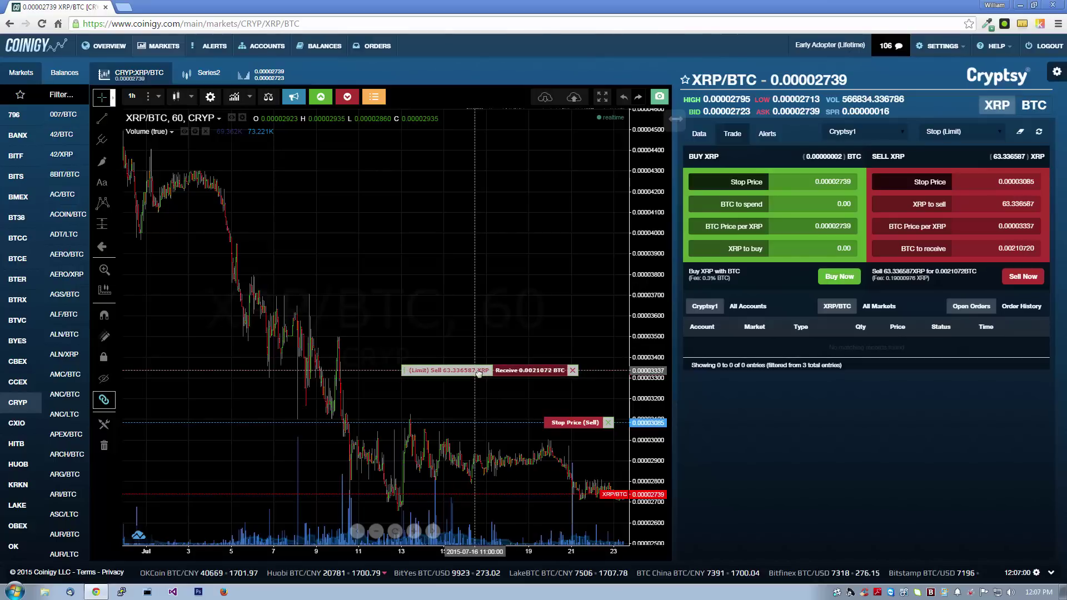
drag(571, 422, 572, 416)
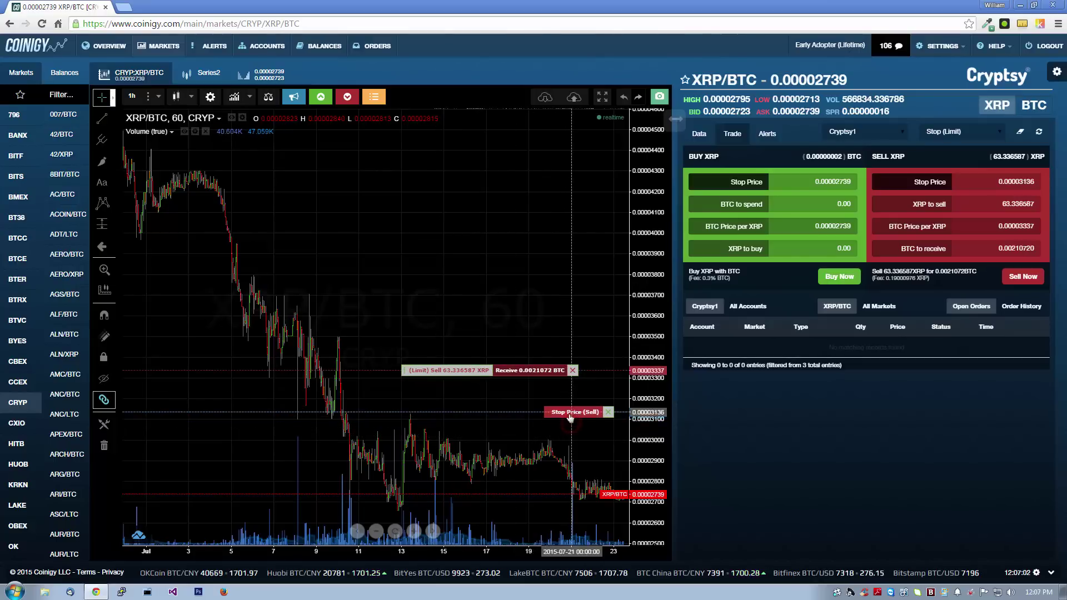
Submit and confirm the stop-limit XRP sell order.
click(1022, 277)
click(525, 226)
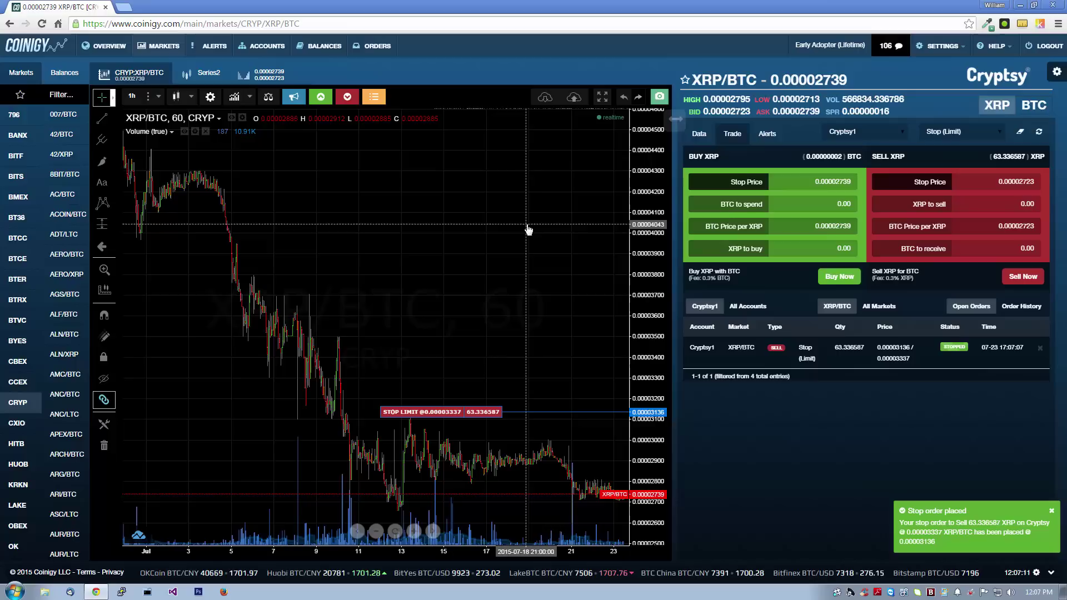
mouse_move(954, 347)
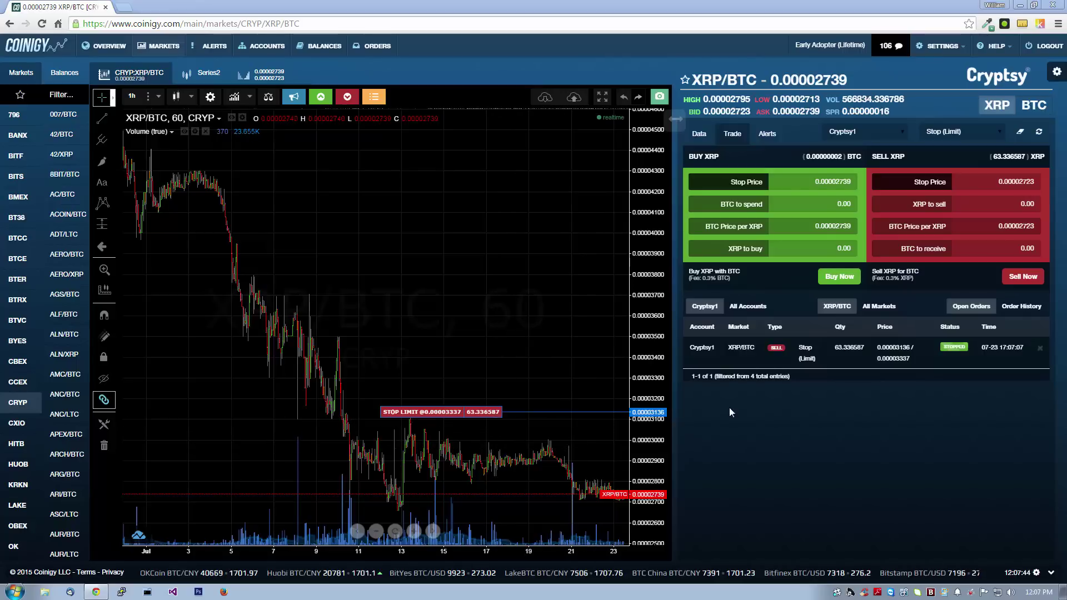
Cancel the XRP/BTC Stop (Limit) sell on the Orders page, leaving three open orders.
click(375, 47)
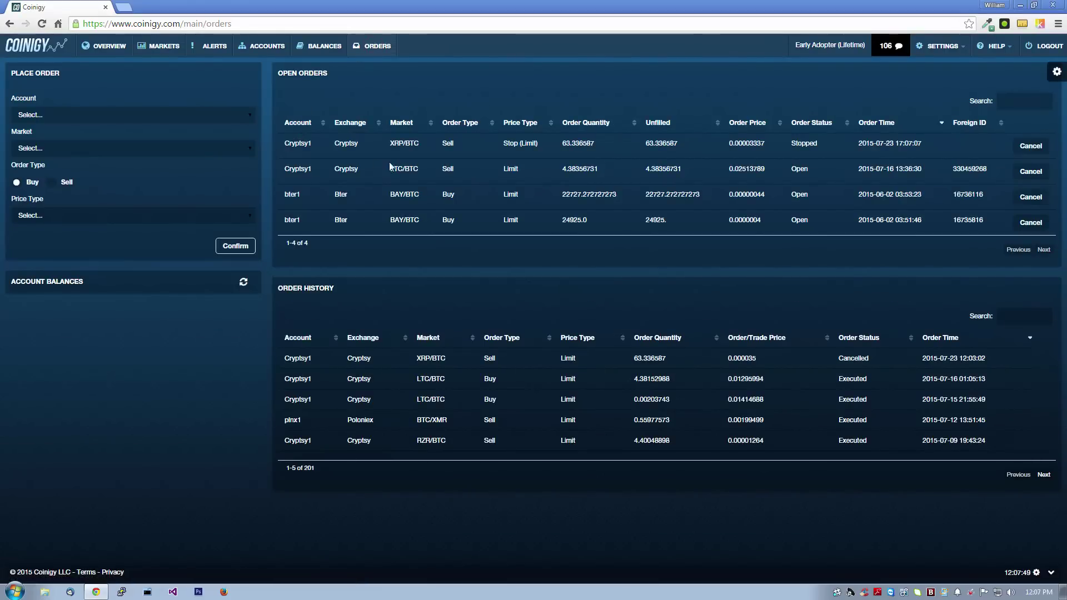
drag(928, 144, 739, 147)
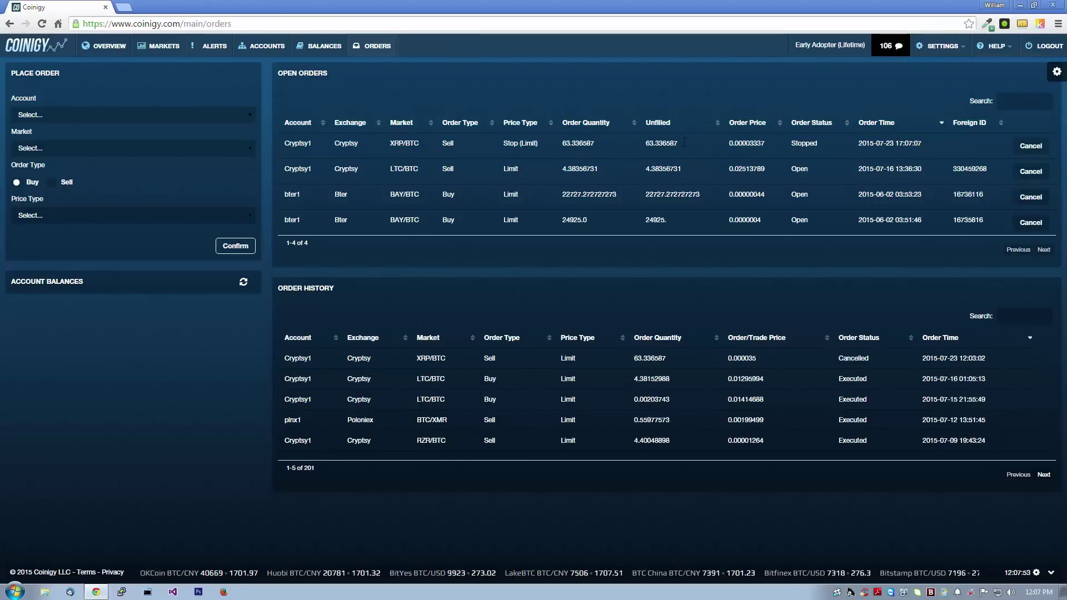
click(1033, 148)
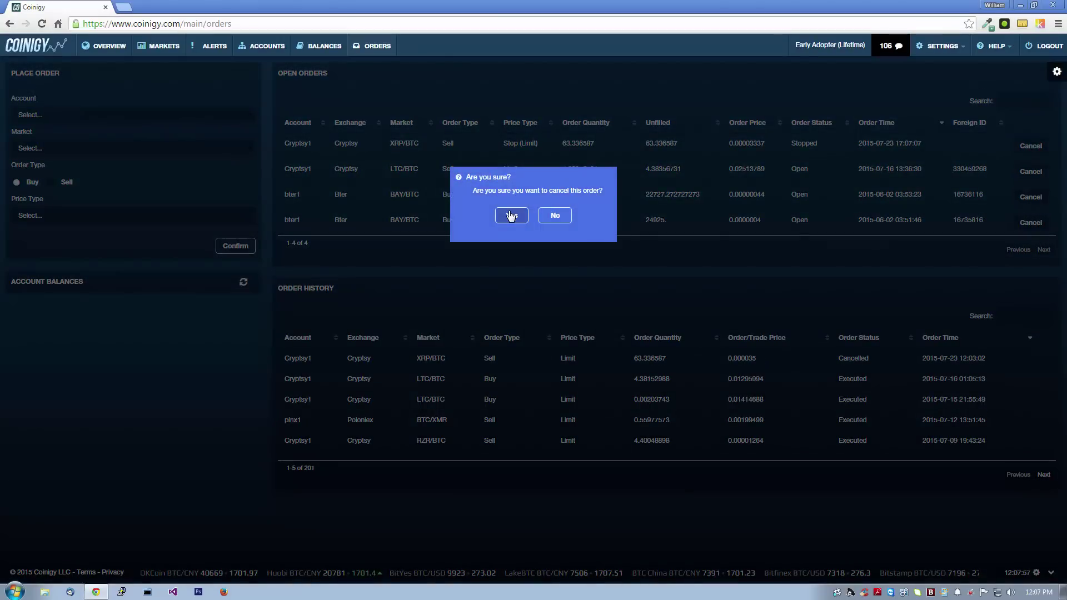
click(508, 215)
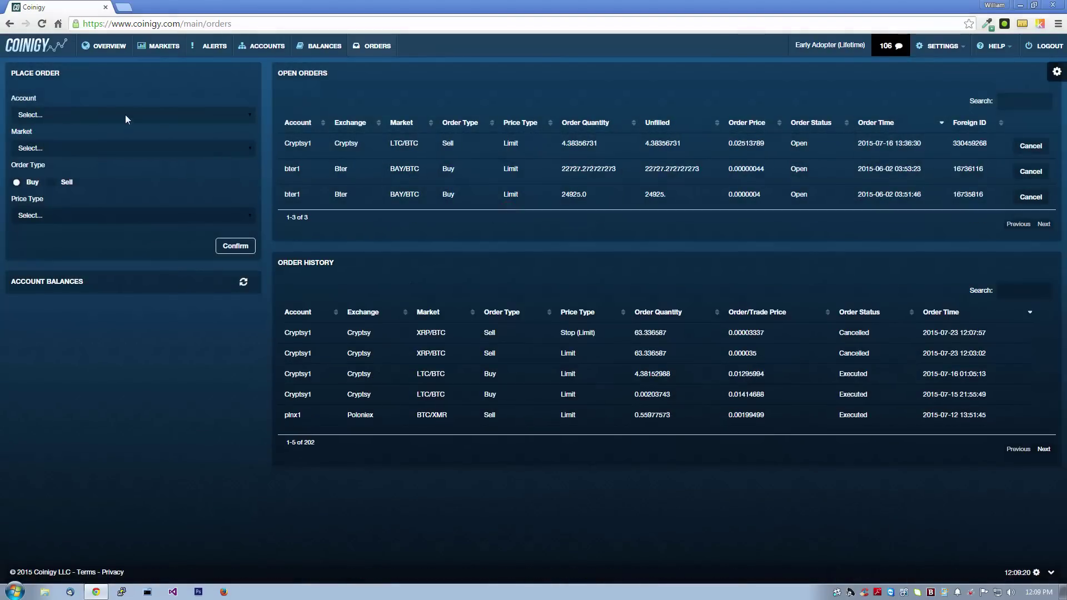
Start a Sell order on the Cryptsy account for the XRP/BTC market.
click(125, 114)
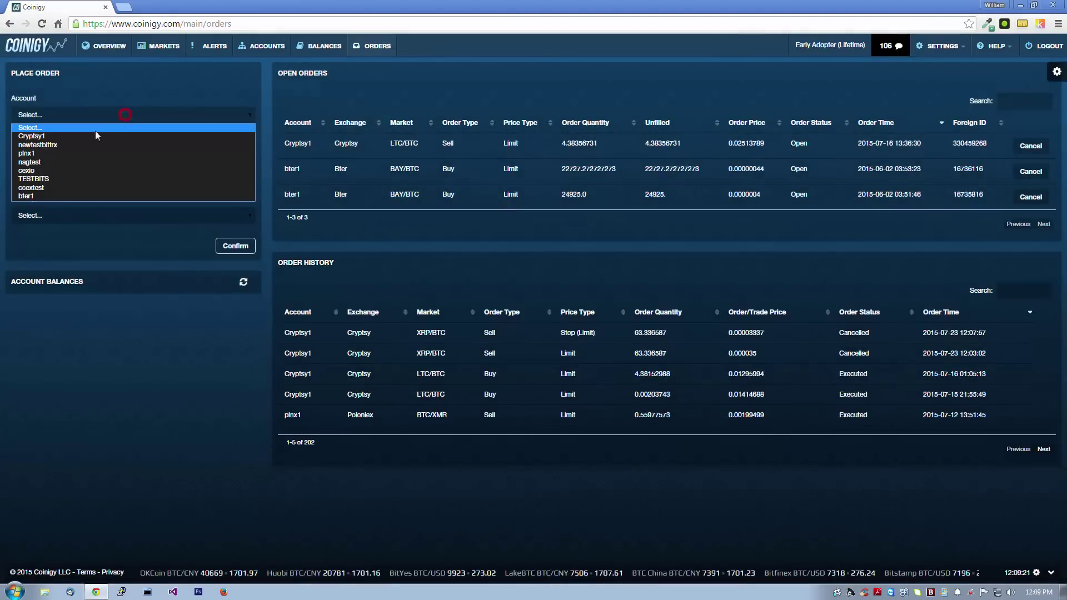
click(95, 138)
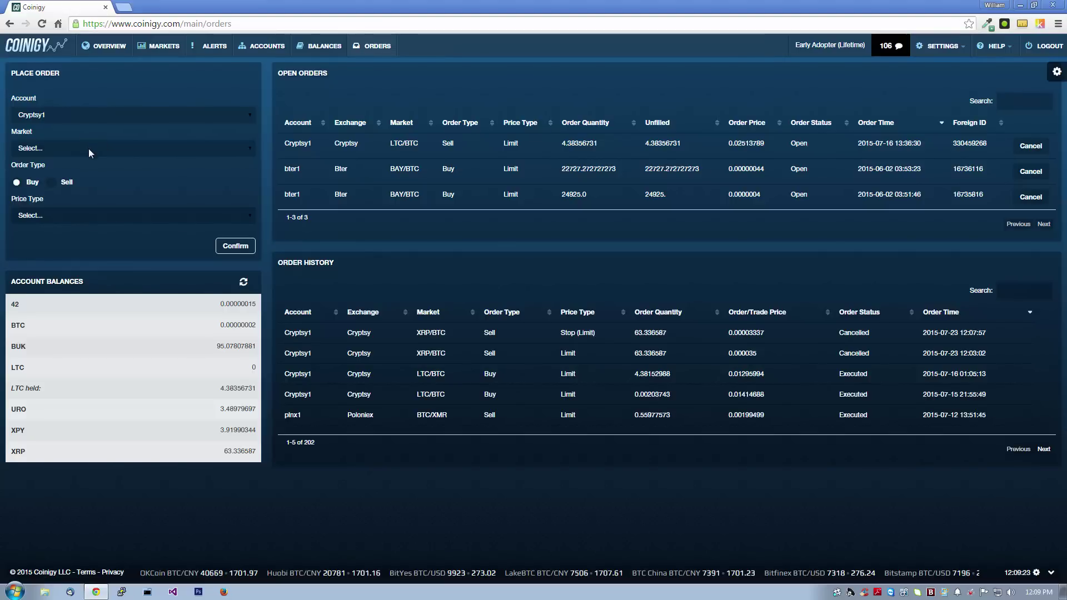
click(88, 148)
scroll(172, 228, down, 10)
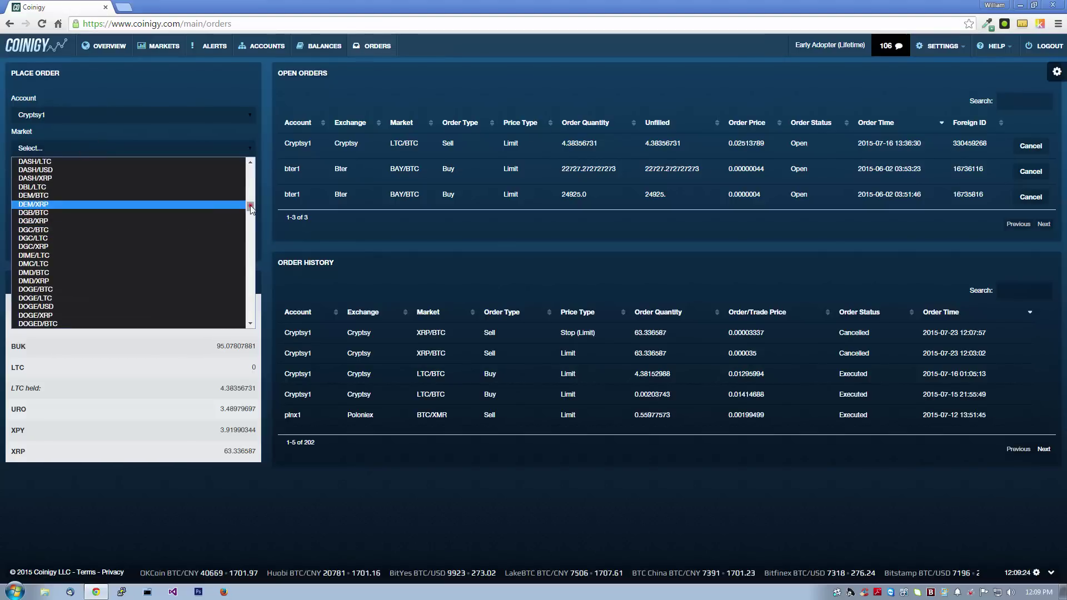
drag(251, 208, 107, 333)
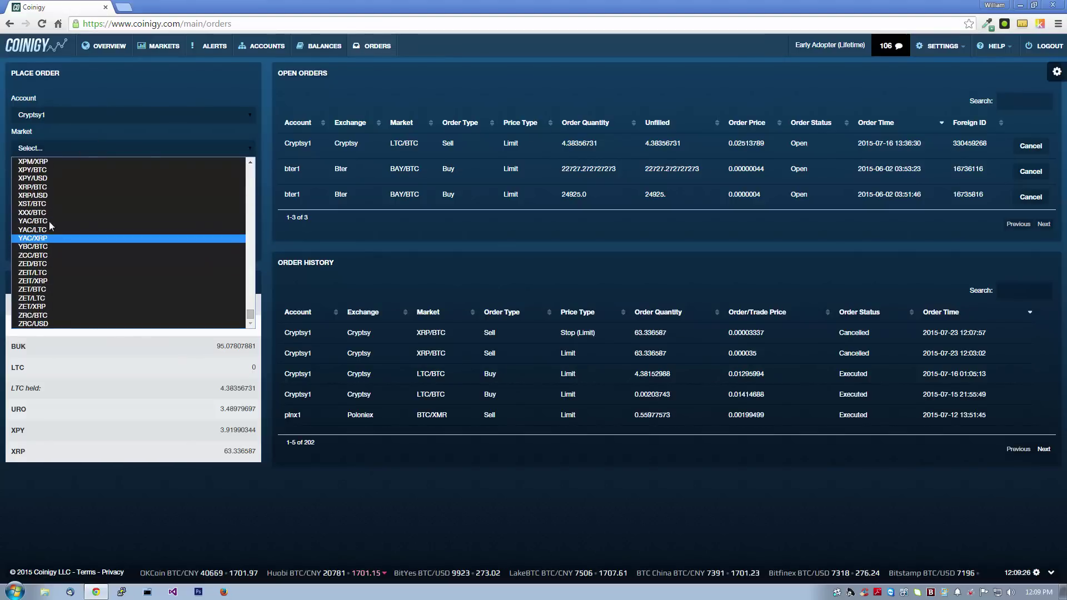
click(51, 187)
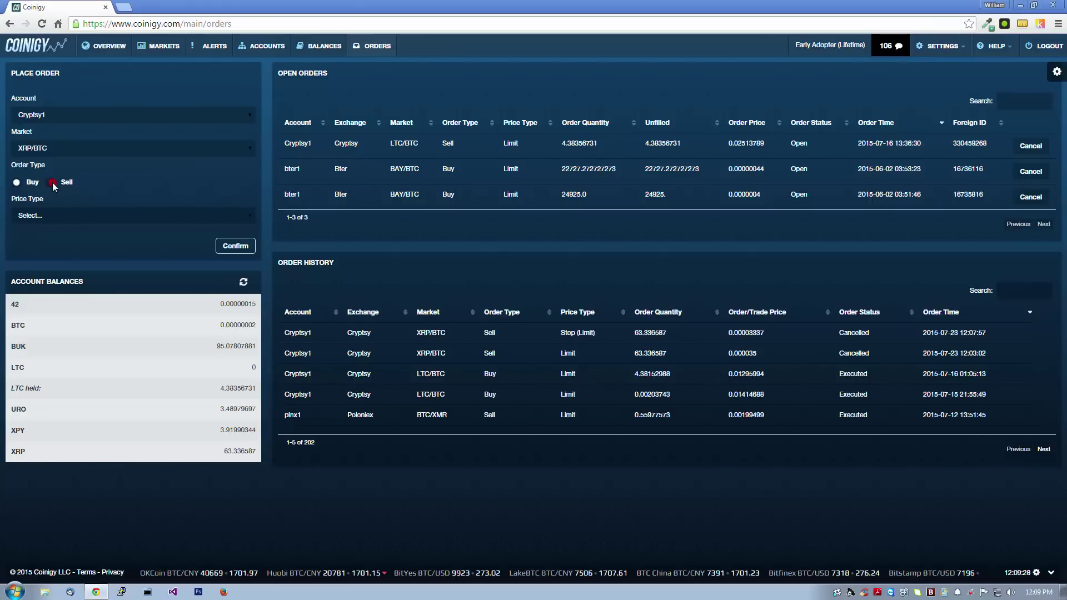
click(52, 182)
Make it a Limit order for 63 XRP at 0.00003000 BTC, worth 0.00189 BTC.
click(62, 215)
click(63, 238)
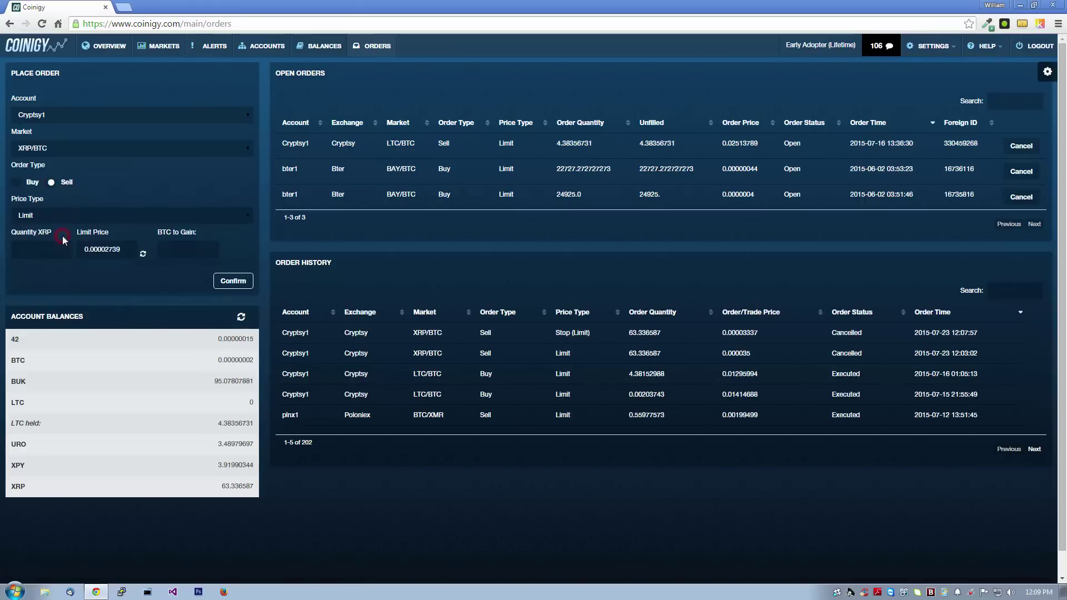
click(54, 246)
scroll(143, 409, down, 1)
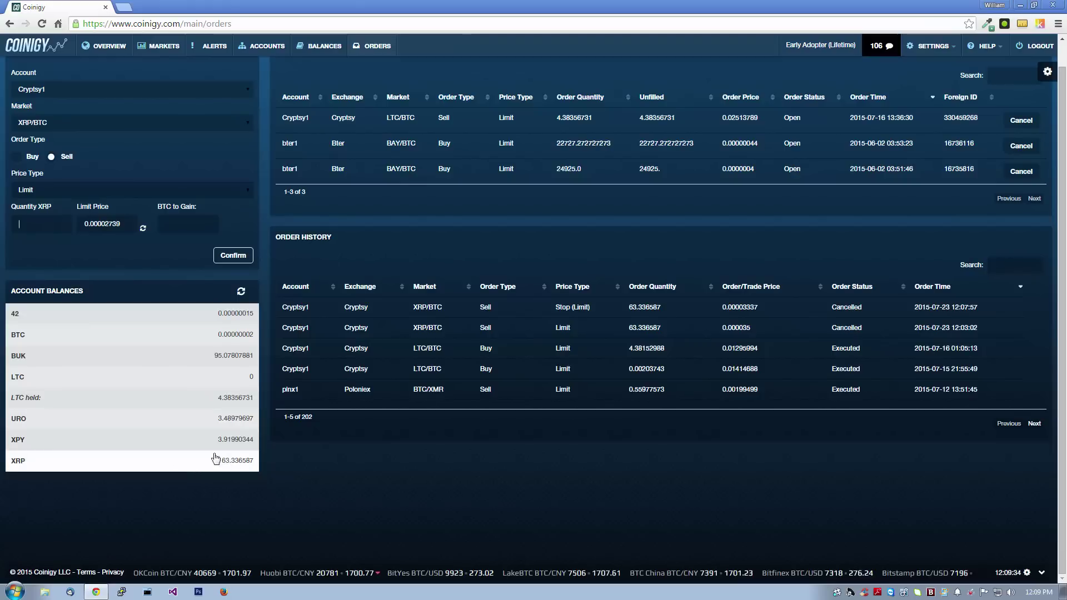
scroll(219, 459, up, 1)
text(63)
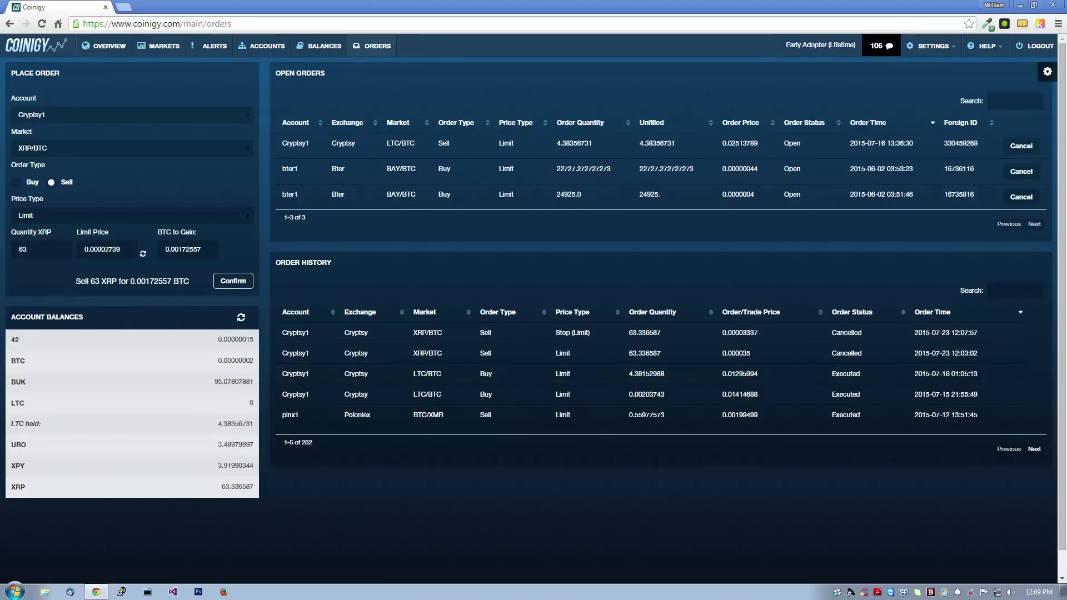
drag(105, 249, 130, 246)
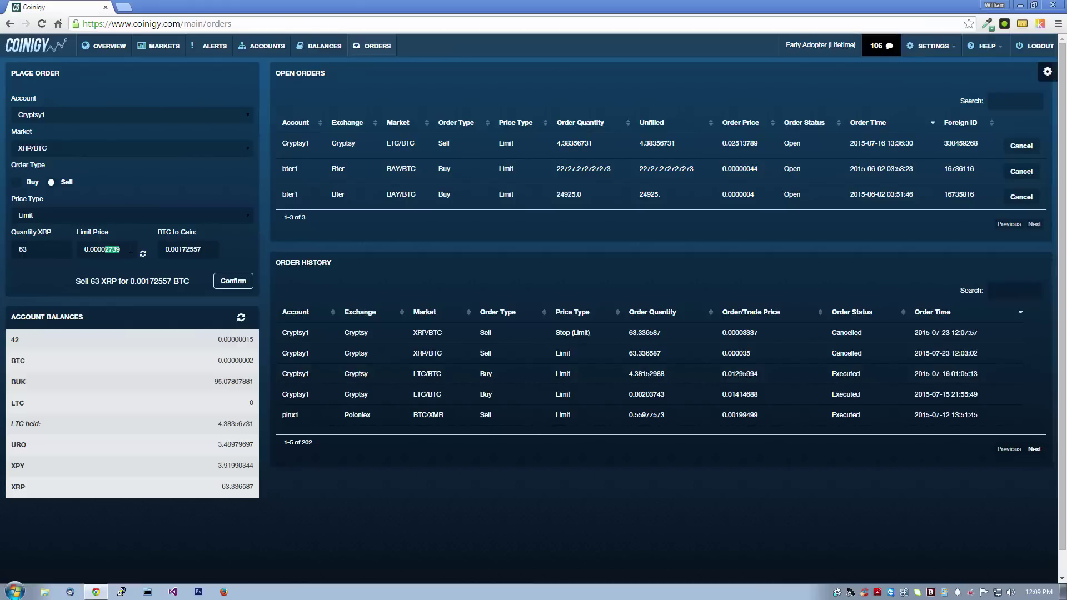
text(3000)
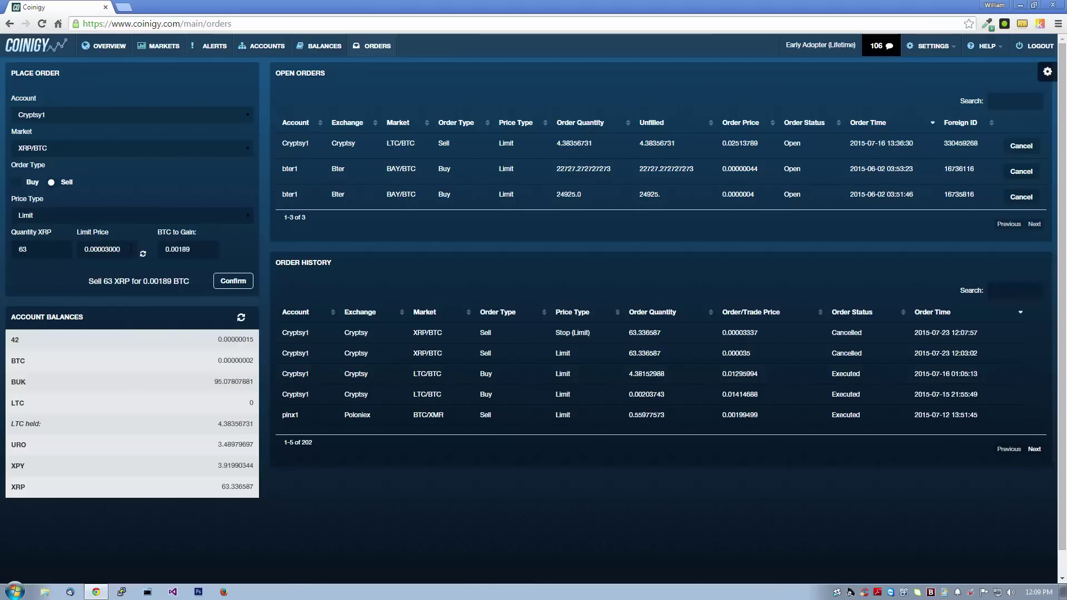
Submit the 63 XRP limit sell for 0.00189 BTC and confirm it.
click(240, 283)
click(503, 223)
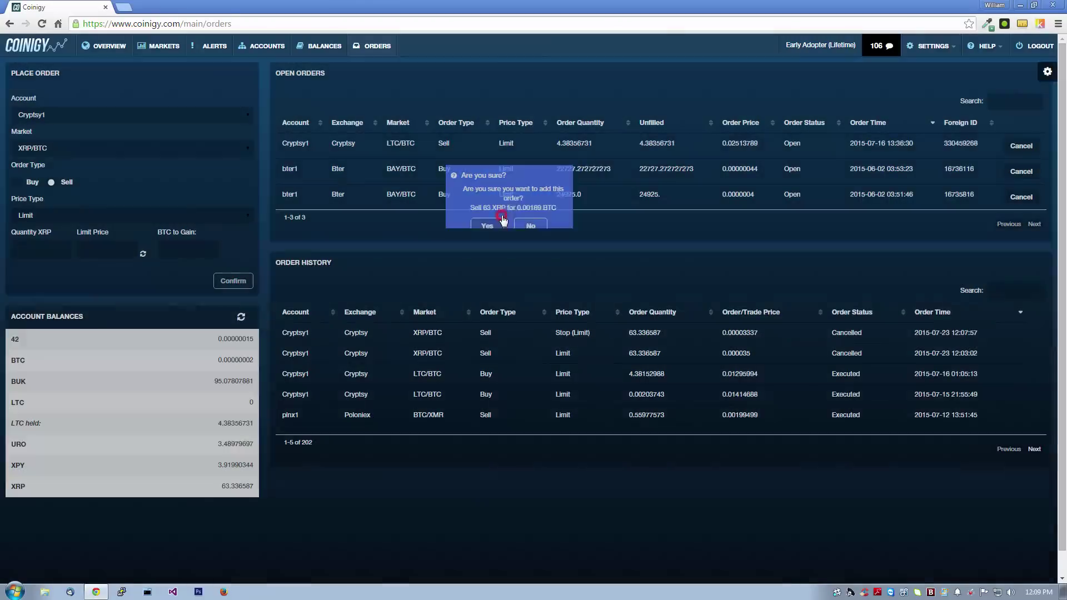